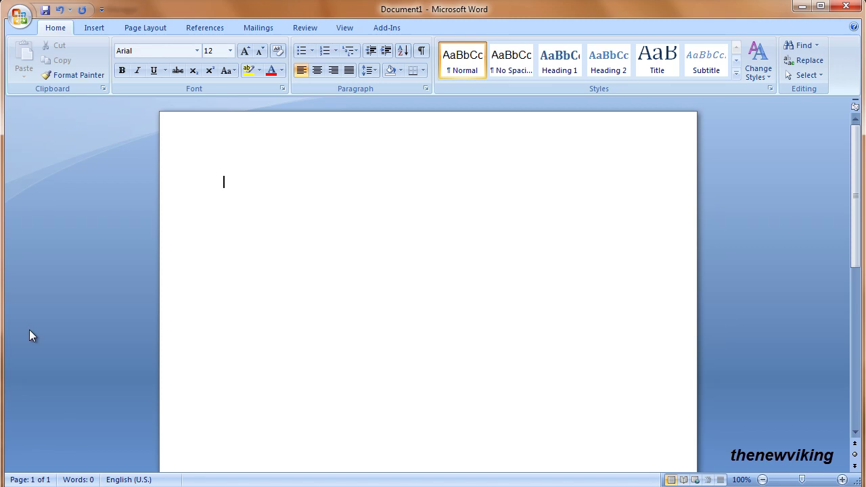
# Set the document's paper size to A4 (21 cm x 29,7 cm)
pyautogui.click(143, 28)
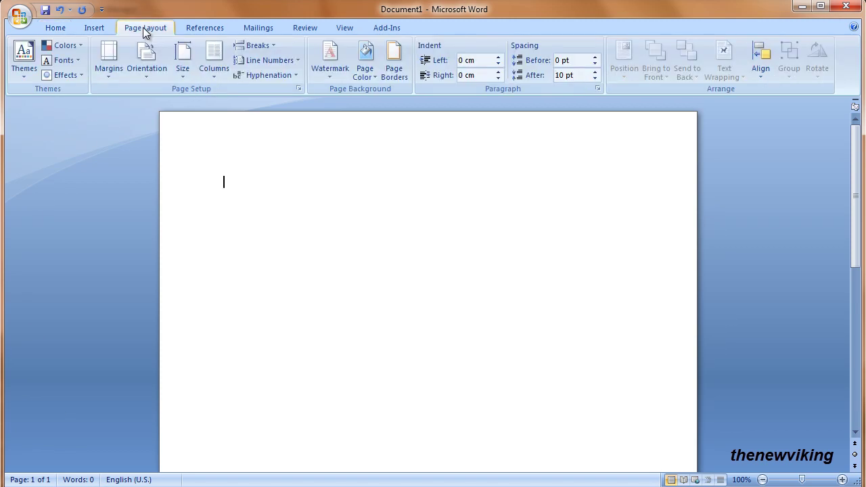
pyautogui.click(182, 62)
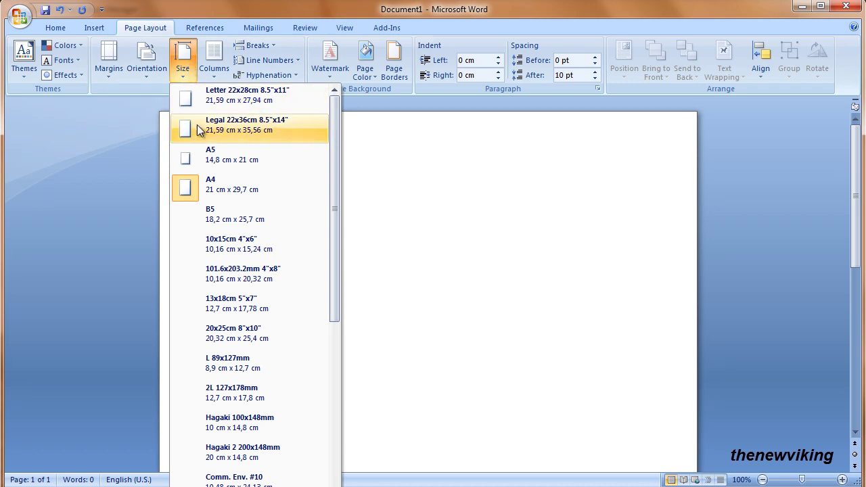
pyautogui.click(216, 182)
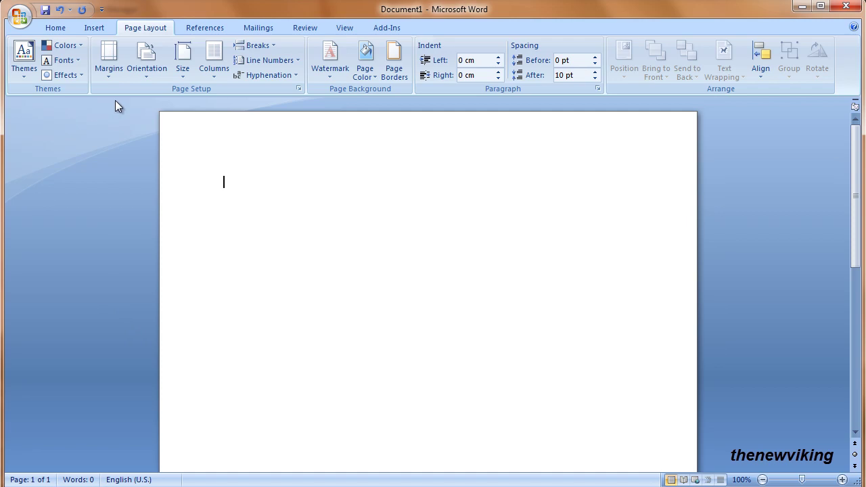
# Set custom top and left page margins of 0 cm
pyautogui.click(110, 62)
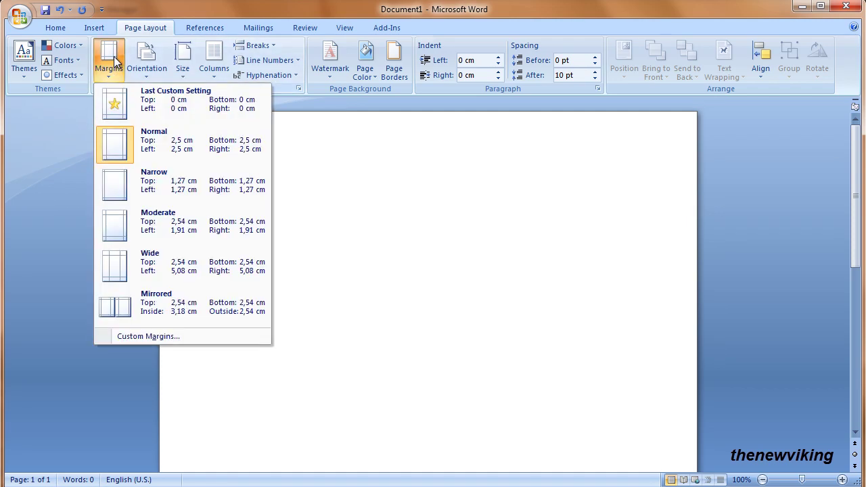
pyautogui.click(136, 336)
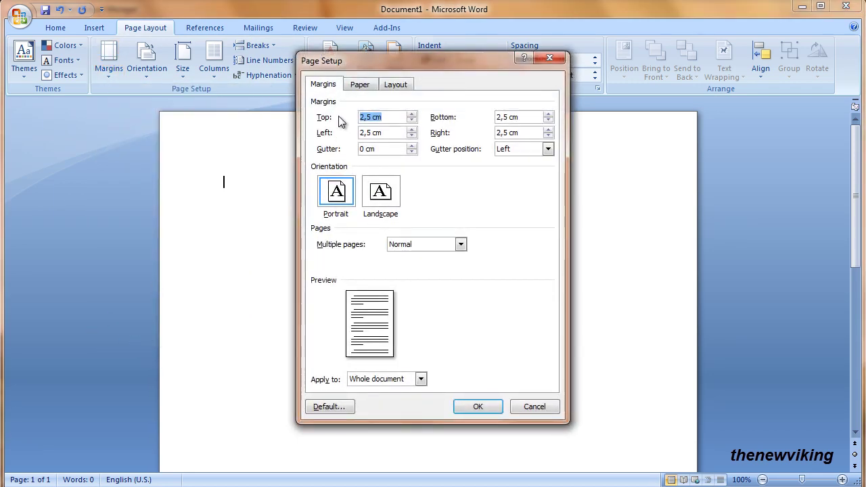
pyautogui.click(412, 120)
pyautogui.click(411, 120)
pyautogui.click(411, 120)
pyautogui.click(411, 120)
pyautogui.click(411, 135)
pyautogui.click(411, 135)
pyautogui.click(411, 136)
pyautogui.click(411, 135)
pyautogui.click(412, 135)
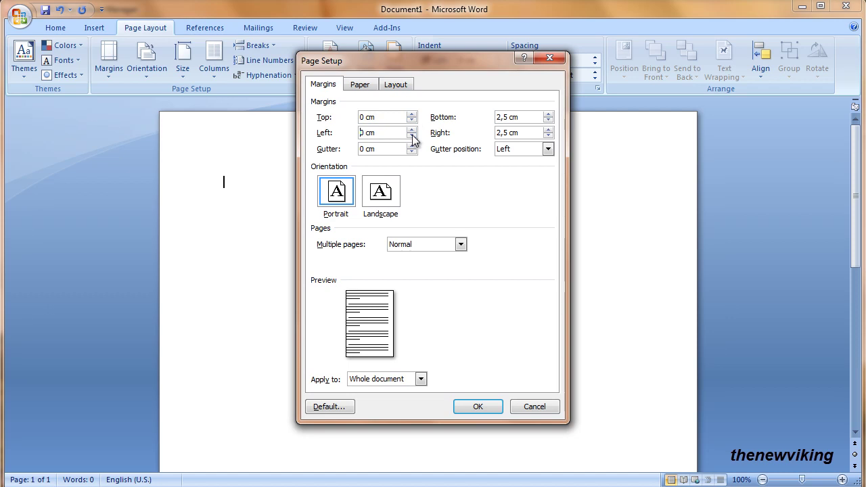
# Set the bottom and right margins to 0 cm and apply the page setup, ignoring the printable-area warning
pyautogui.click(548, 120)
pyautogui.click(548, 120)
pyautogui.click(548, 120)
pyautogui.click(548, 119)
pyautogui.click(547, 119)
pyautogui.click(548, 135)
pyautogui.click(548, 136)
pyautogui.click(548, 136)
pyautogui.click(548, 135)
pyautogui.click(548, 135)
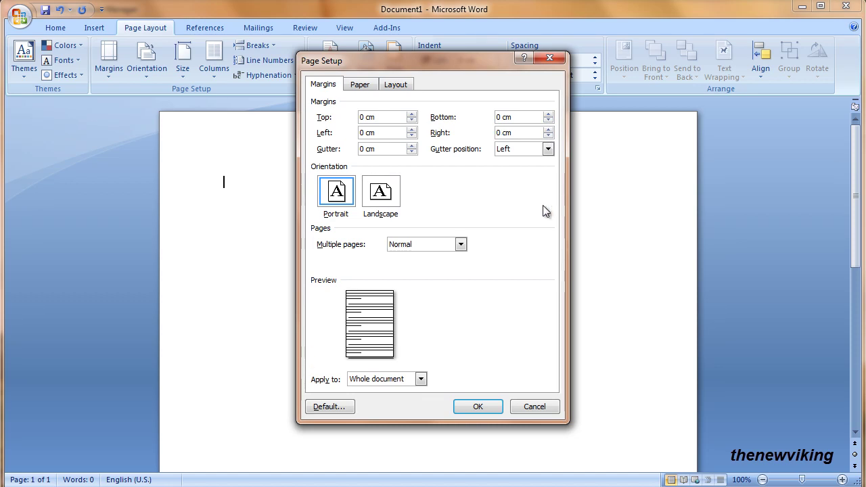
pyautogui.click(478, 407)
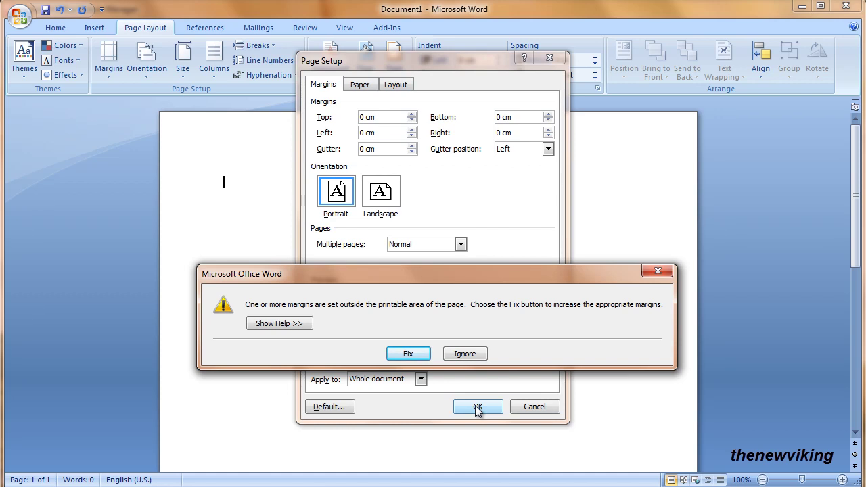
pyautogui.click(466, 355)
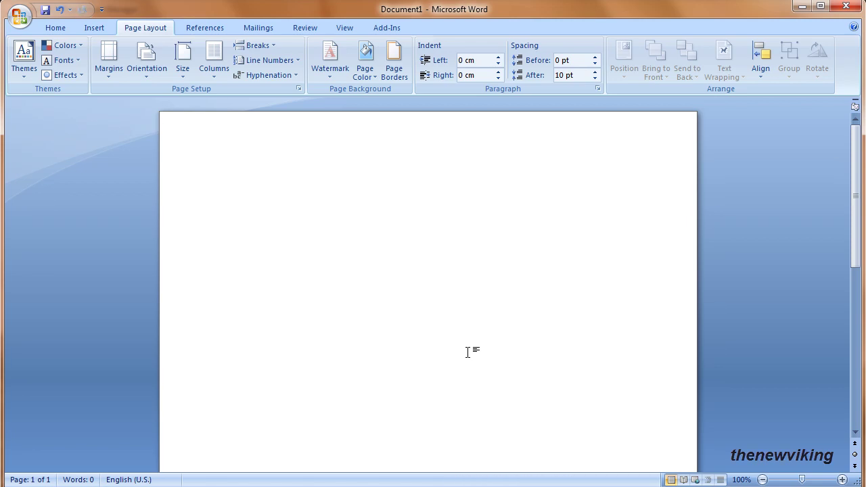
# Switch to Microsoft Office Picture Manager to examine the finished music-poster example, and close it to return to the document
pyautogui.hotkey('alt', 'Tab')
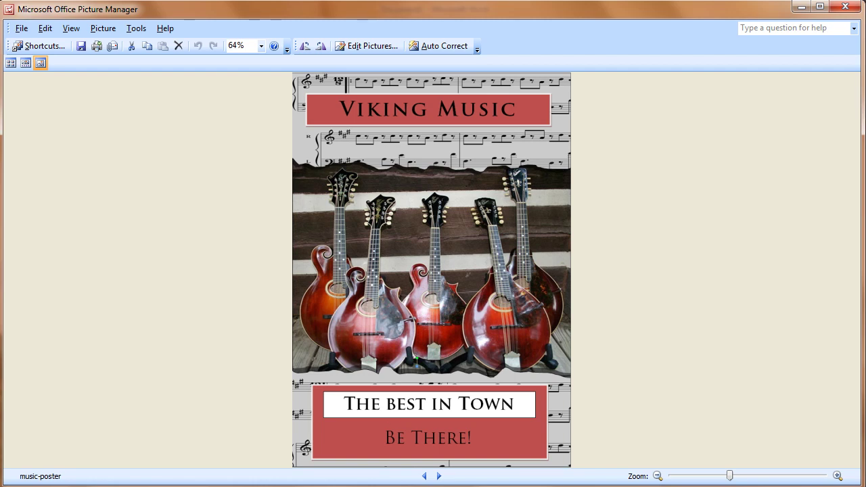
pyautogui.hotkey('alt', 'F4')
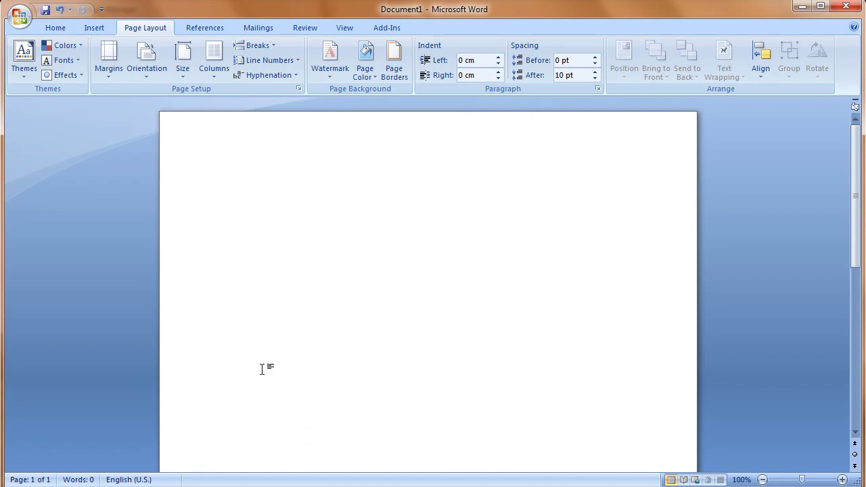
# Draw a Scribble shape covering the top of the page with a wavy torn lower edge, about 8,08 cm high and 28,68 cm wide
pyautogui.click(94, 29)
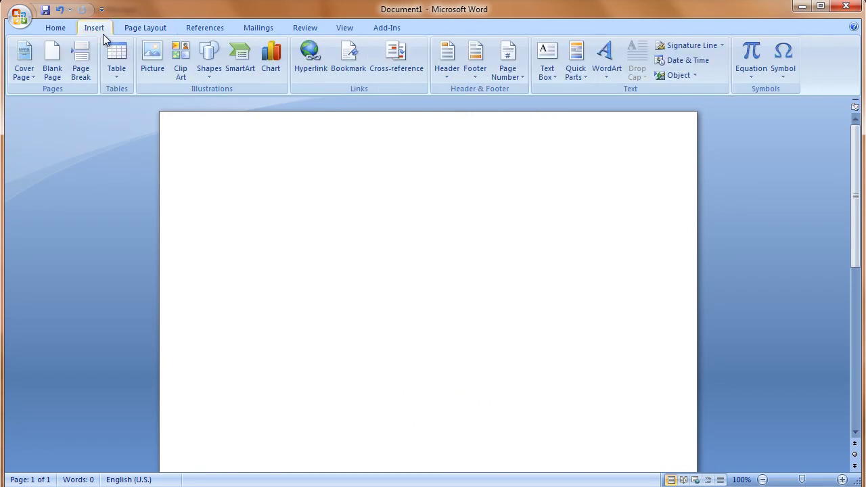
pyautogui.click(209, 70)
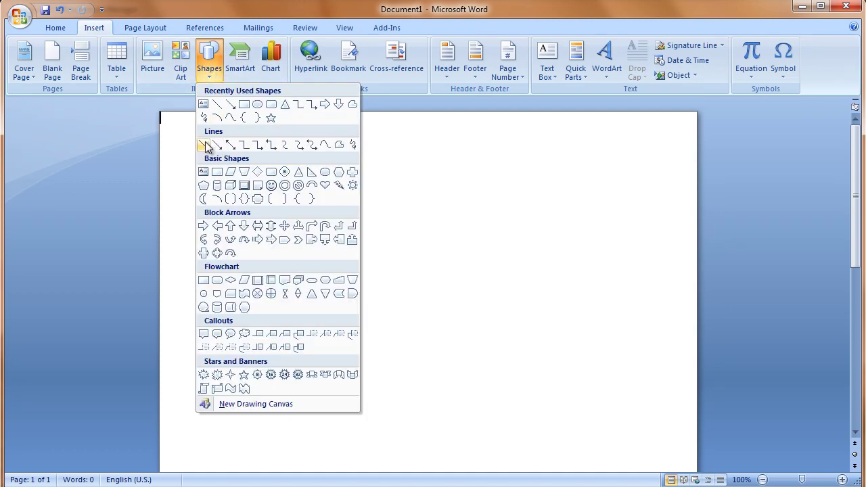
pyautogui.click(353, 145)
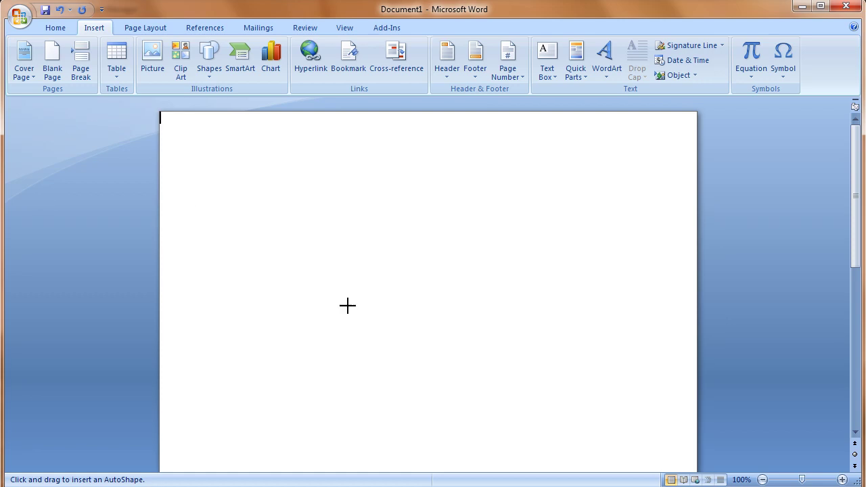
pyautogui.click(763, 479)
pyautogui.click(763, 479)
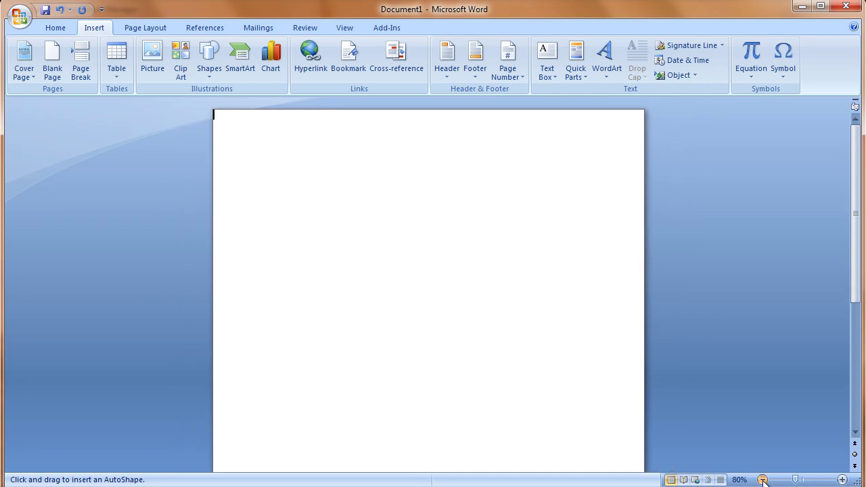
pyautogui.click(762, 479)
pyautogui.click(762, 480)
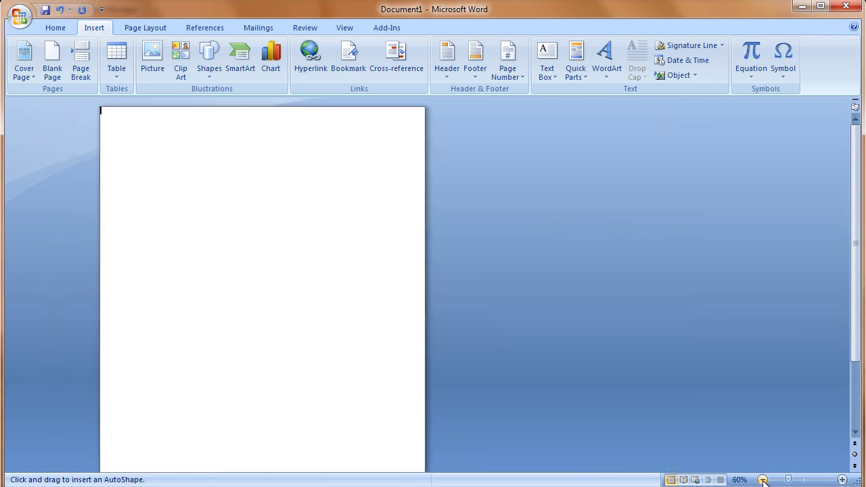
pyautogui.click(762, 480)
pyautogui.click(762, 479)
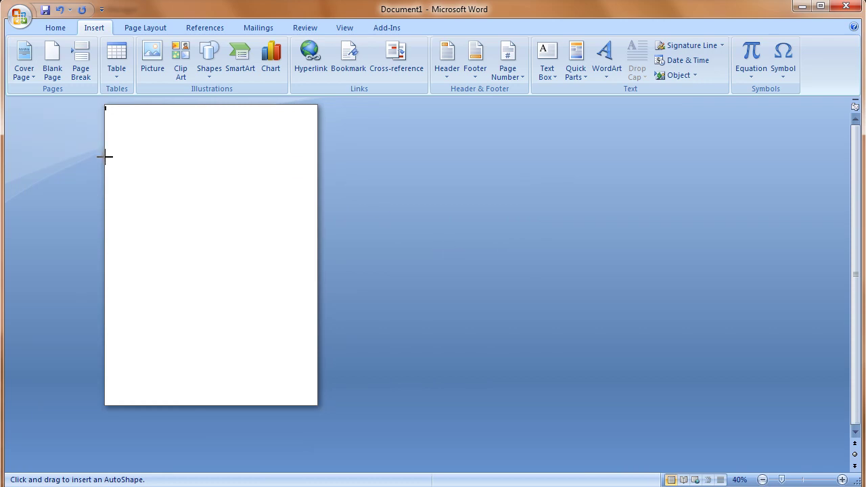
pyautogui.moveTo(105, 161); pyautogui.dragTo(327, 169)
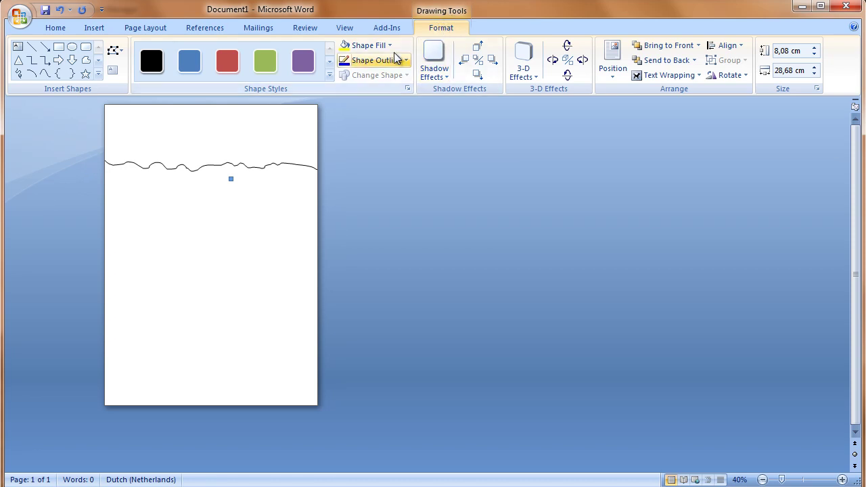
# Fill the scribble shape with the picture notes from the nieuwe viking video folder on drive Elements (J:)
pyautogui.click(370, 44)
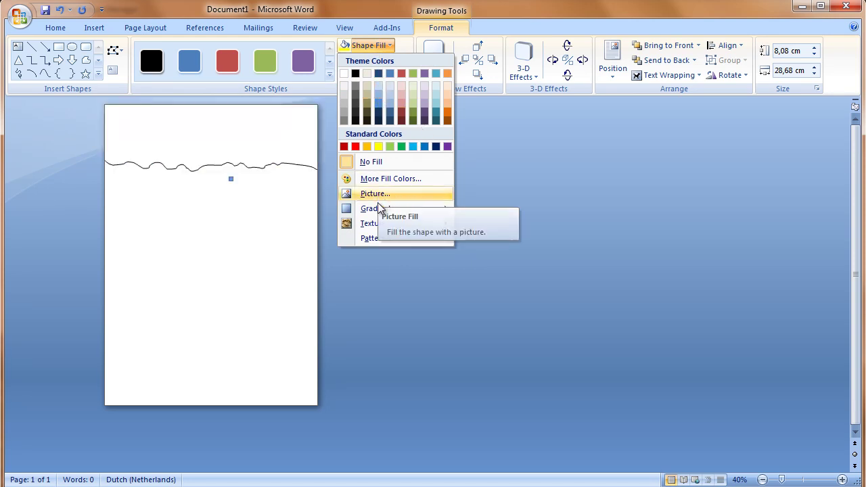
pyautogui.moveTo(381, 213)
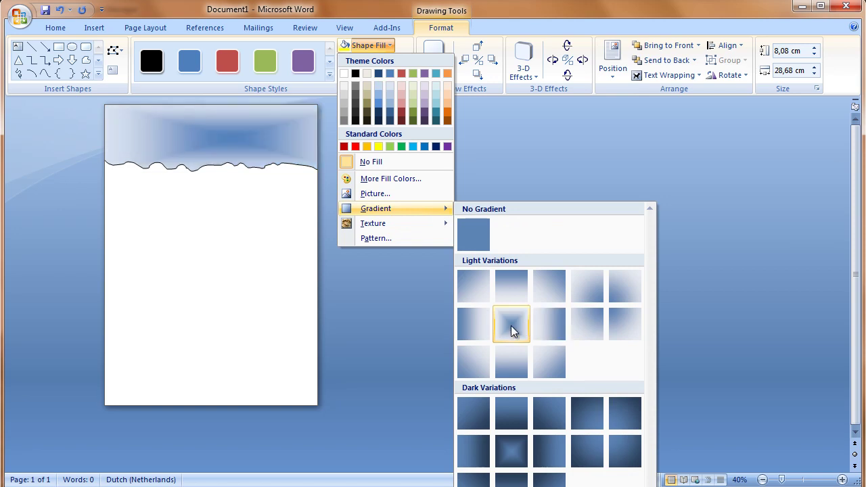
pyautogui.moveTo(403, 226)
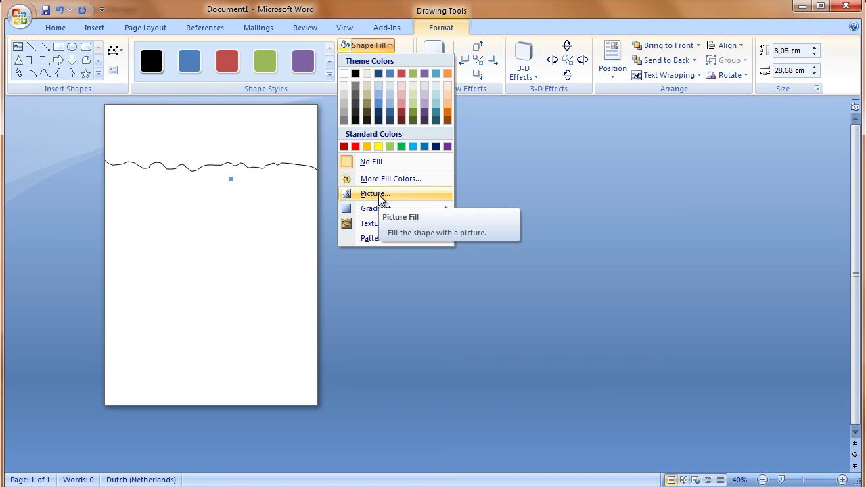
pyautogui.click(378, 194)
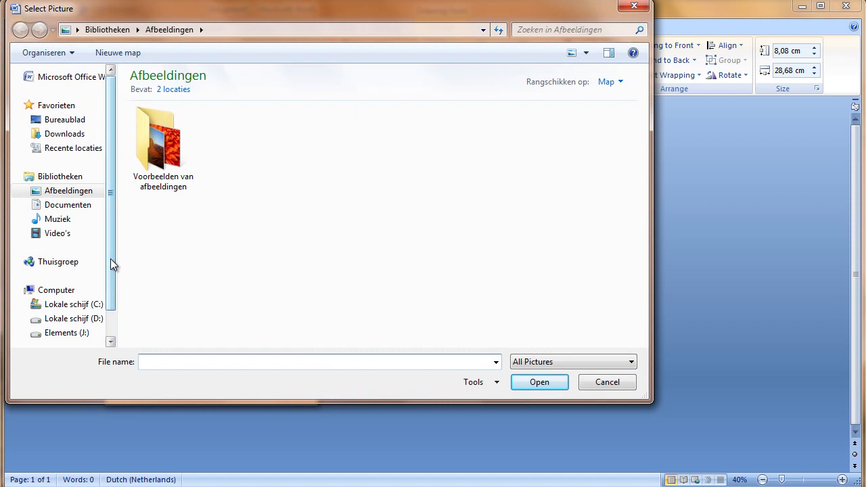
pyautogui.scroll(-1, 84, 305)
pyautogui.click(68, 313)
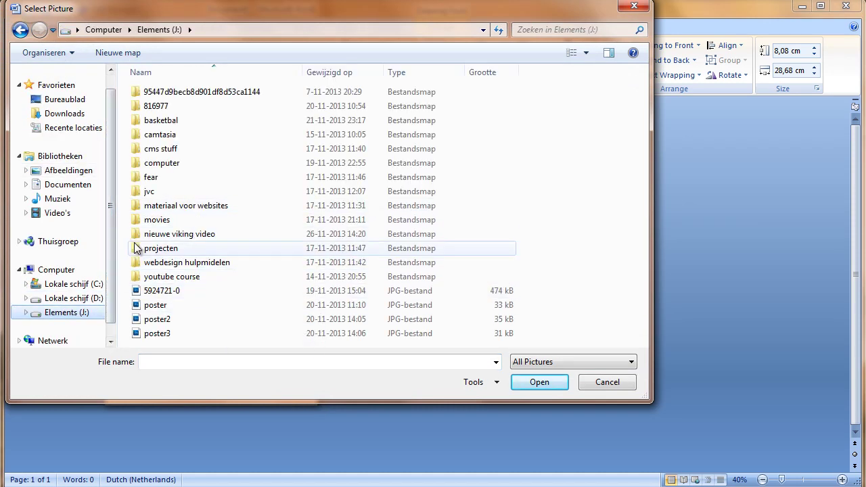
pyautogui.doubleClick(178, 234)
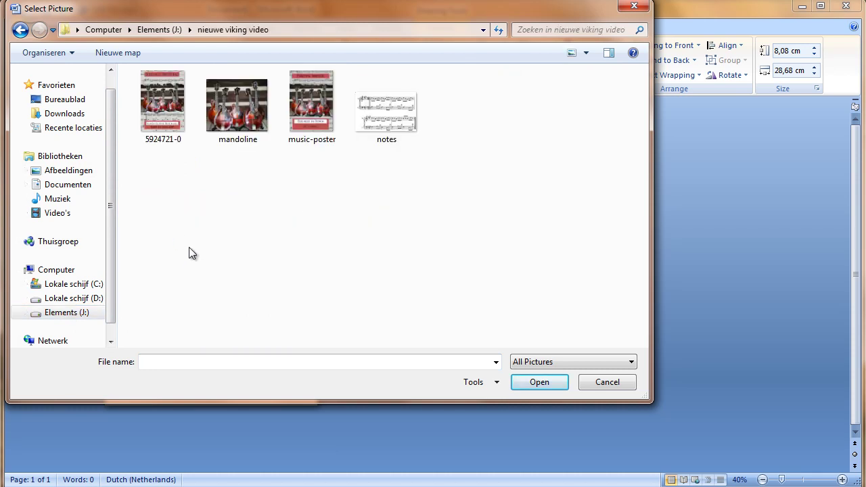
pyautogui.click(384, 114)
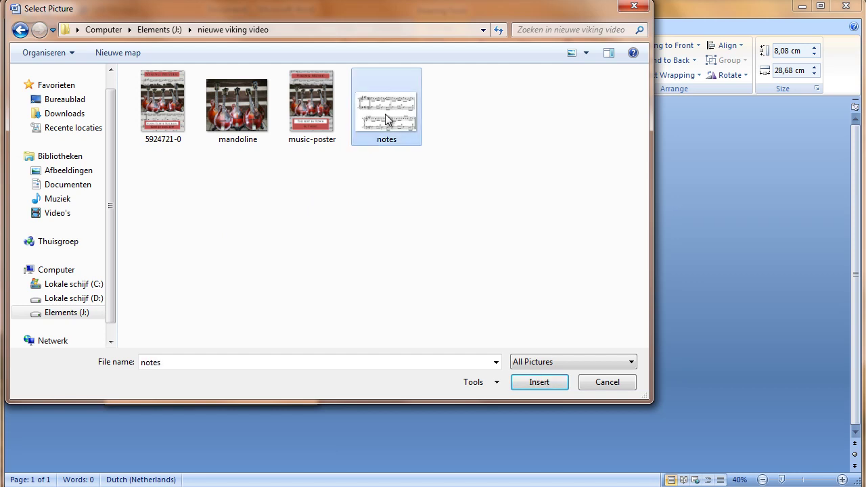
pyautogui.click(539, 382)
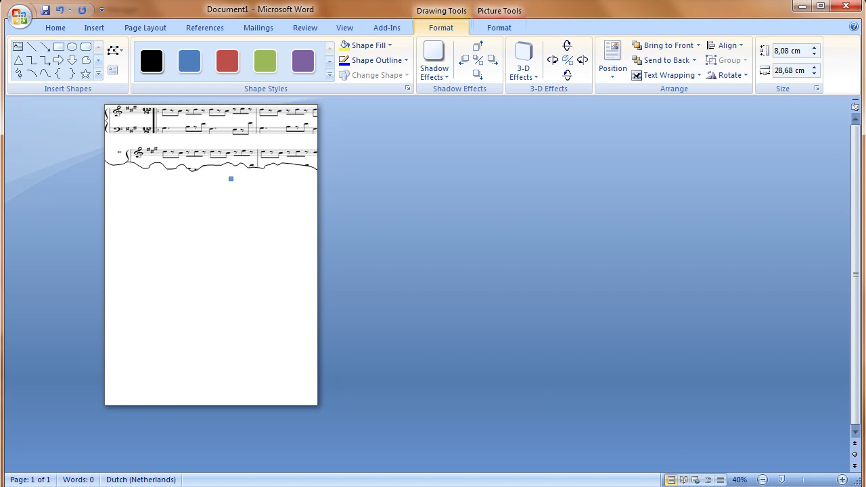
# Edit the points along the shape's lower edge to make the torn outline more jagged
pyautogui.click(842, 479)
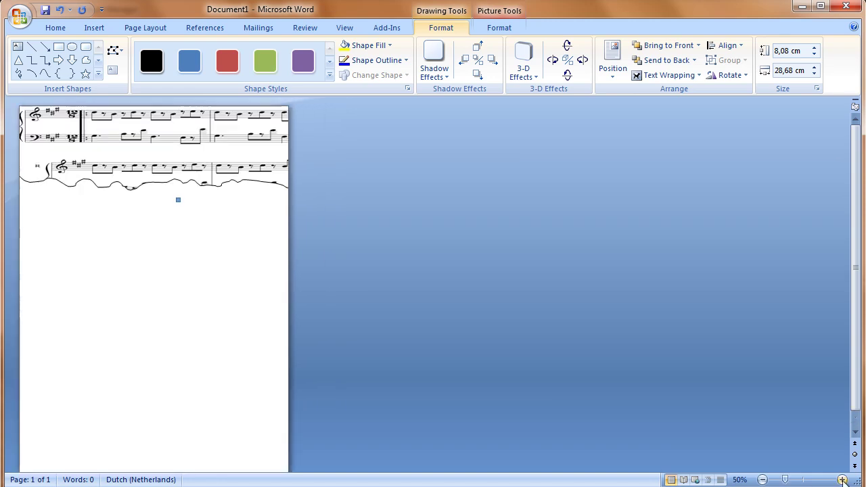
pyautogui.click(842, 479)
pyautogui.click(842, 479)
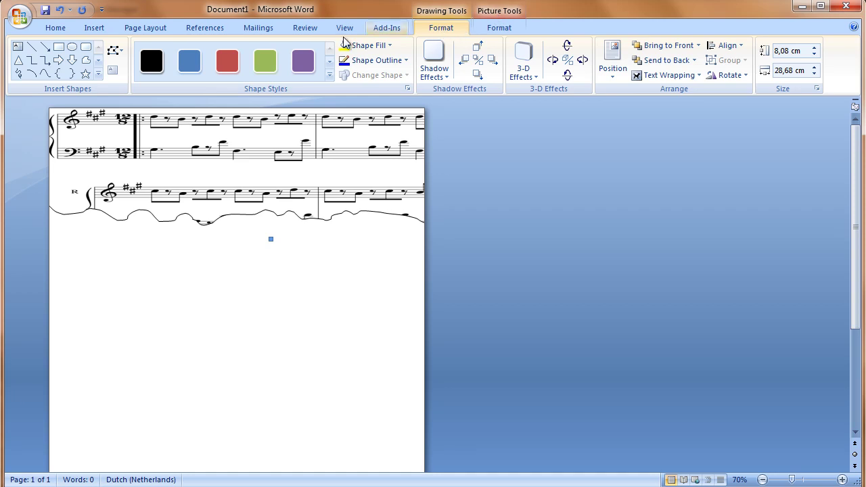
pyautogui.click(113, 50)
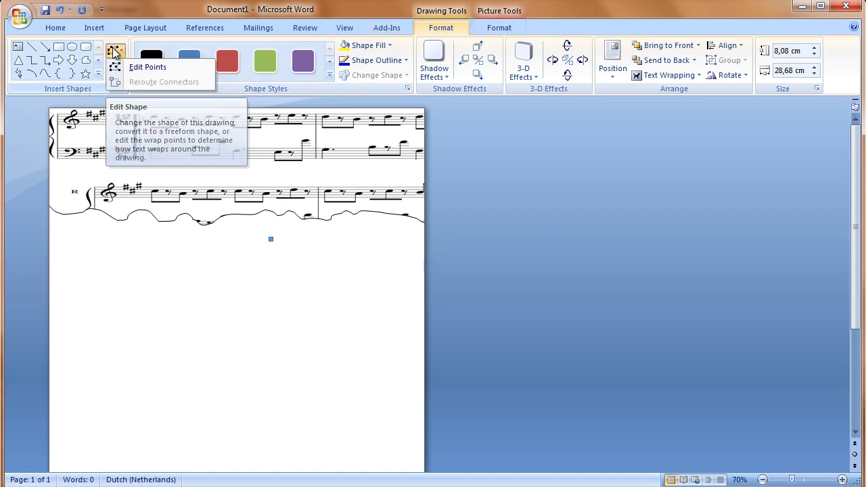
pyautogui.click(143, 67)
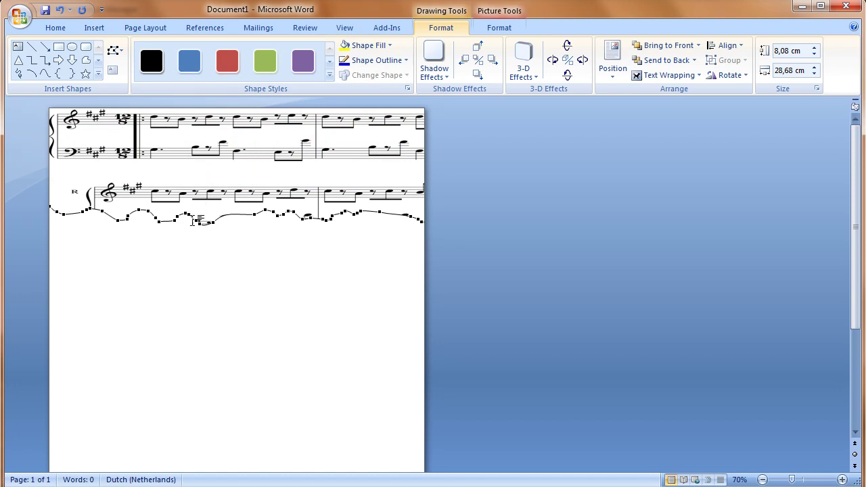
pyautogui.moveTo(158, 221); pyautogui.dragTo(199, 213)
pyautogui.click(251, 212)
pyautogui.moveTo(284, 215); pyautogui.dragTo(288, 224)
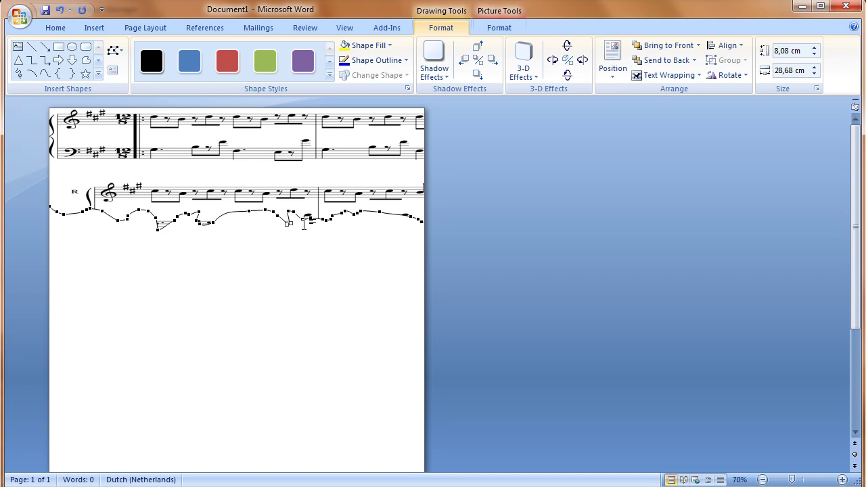
pyautogui.click(316, 219)
pyautogui.click(77, 208)
pyautogui.click(218, 271)
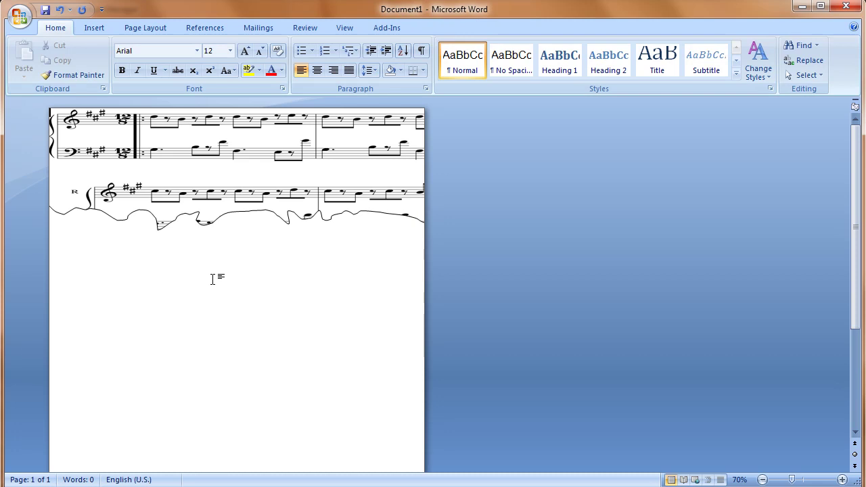
# Stretch the sheet-music shape downward to a height of about 8,36 cm
pyautogui.click(211, 169)
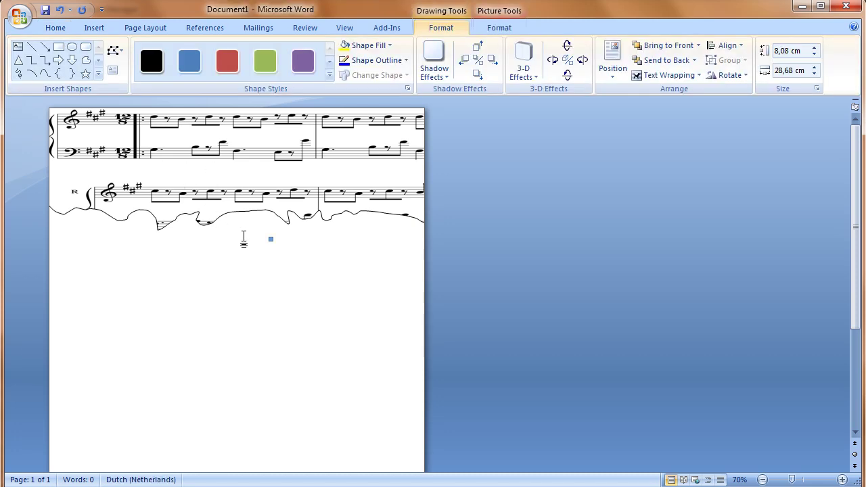
pyautogui.moveTo(270, 238); pyautogui.dragTo(271, 244)
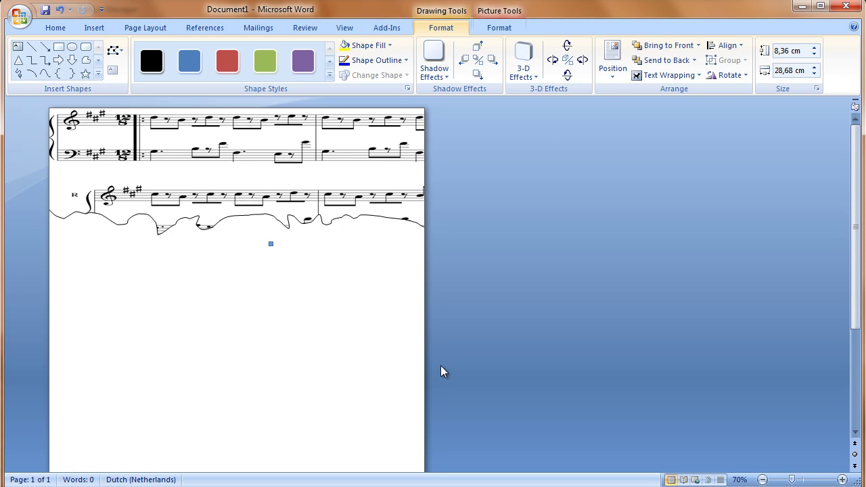
pyautogui.click(762, 480)
pyautogui.click(762, 479)
pyautogui.click(762, 480)
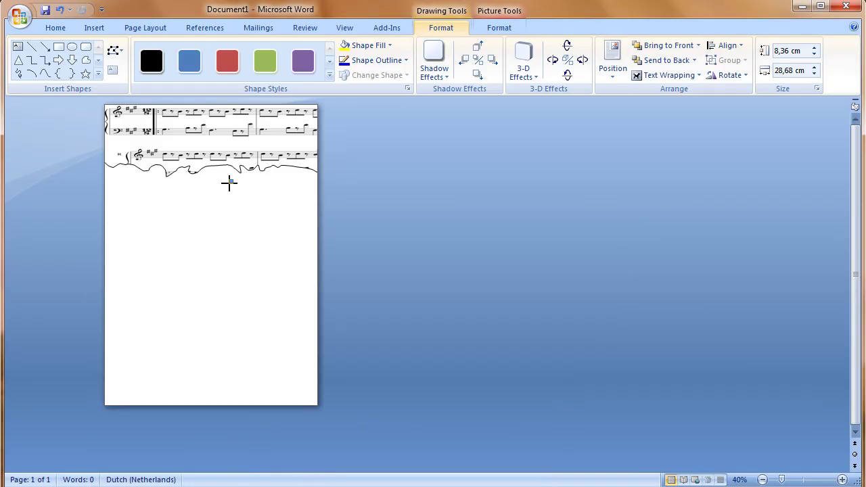
# Stretch the sheet-music shape downward to a height of about 9,26 cm and set its picture brightness to -10 %
pyautogui.moveTo(229, 184); pyautogui.dragTo(231, 192)
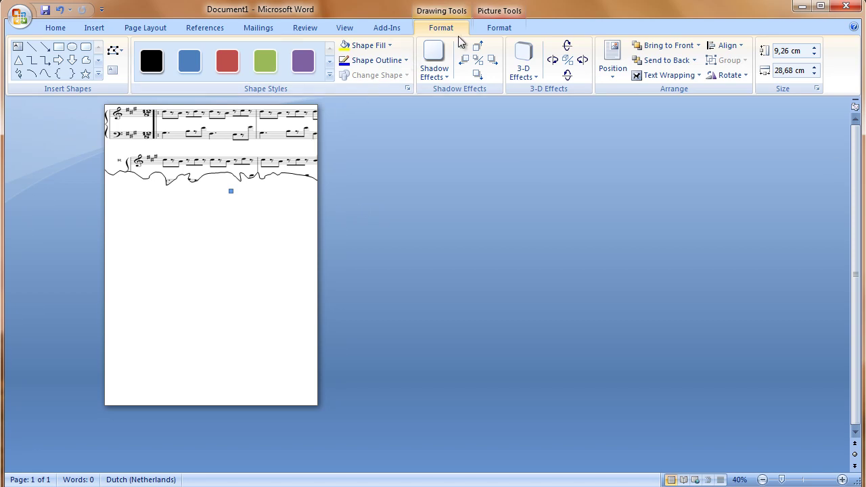
pyautogui.click(498, 29)
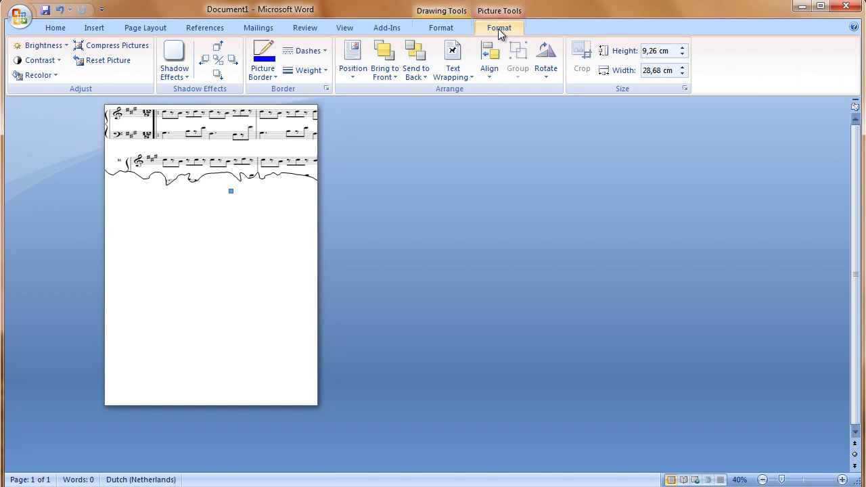
pyautogui.click(61, 47)
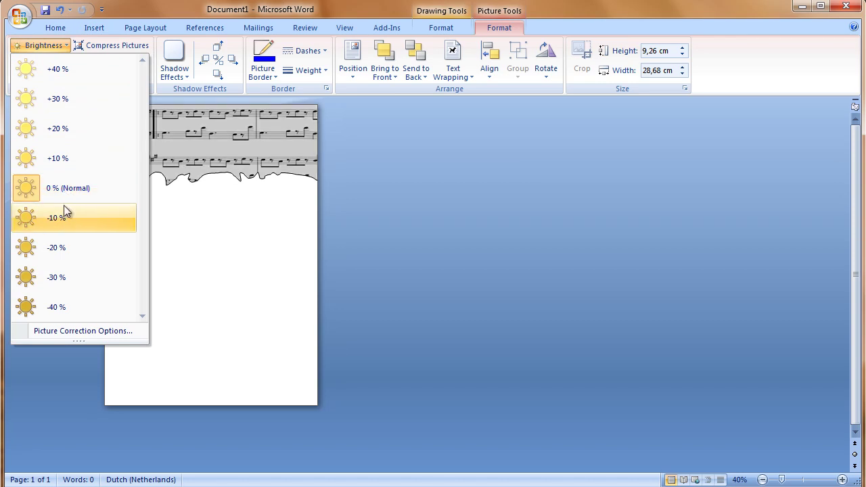
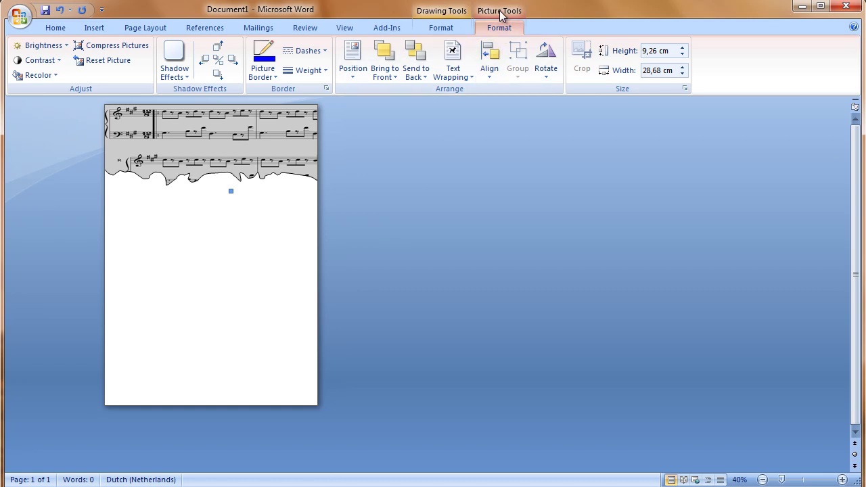
# Apply a drop shadow to the upper sheet-music shape, falling toward its lower left
pyautogui.click(440, 29)
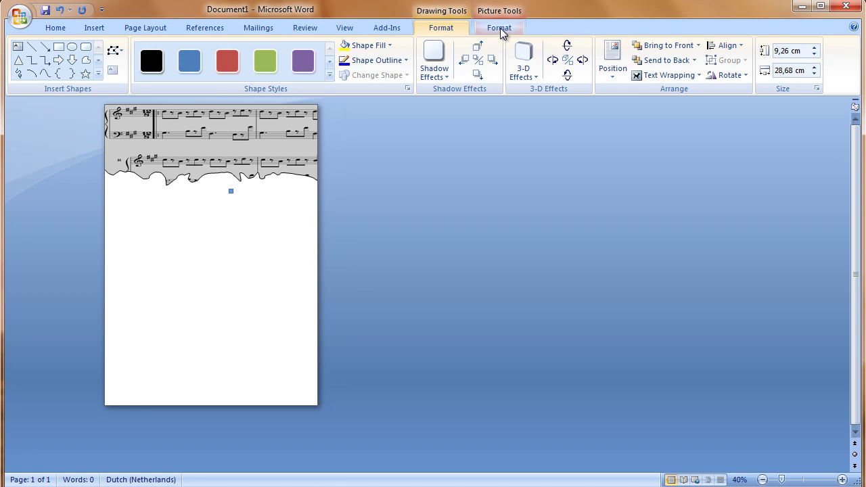
pyautogui.click(448, 78)
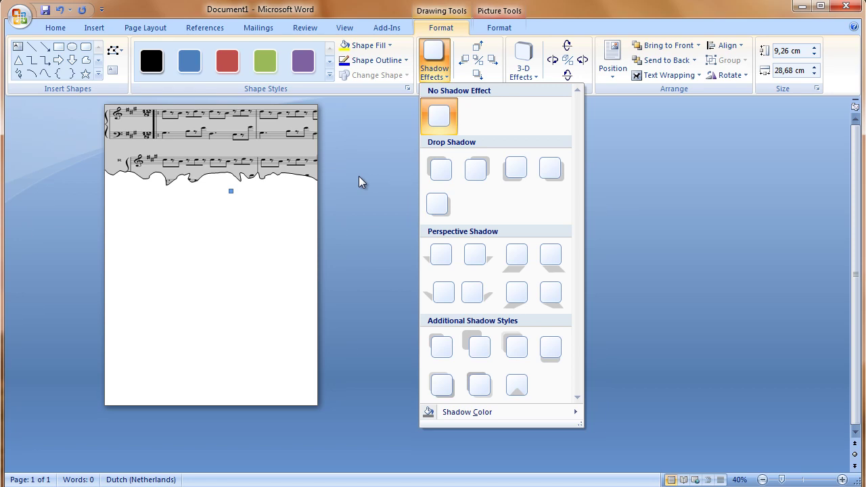
pyautogui.click(519, 169)
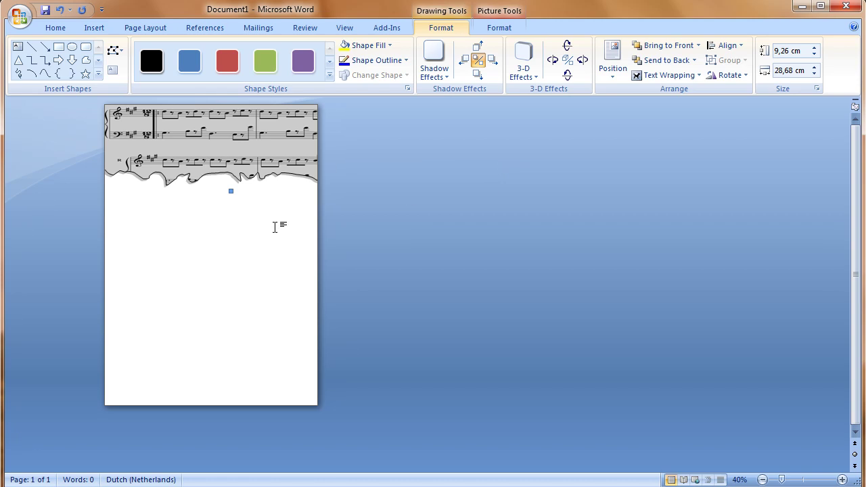
# Color the upper shape's shadow black and nudge the shadow slightly down
pyautogui.click(842, 480)
pyautogui.click(841, 480)
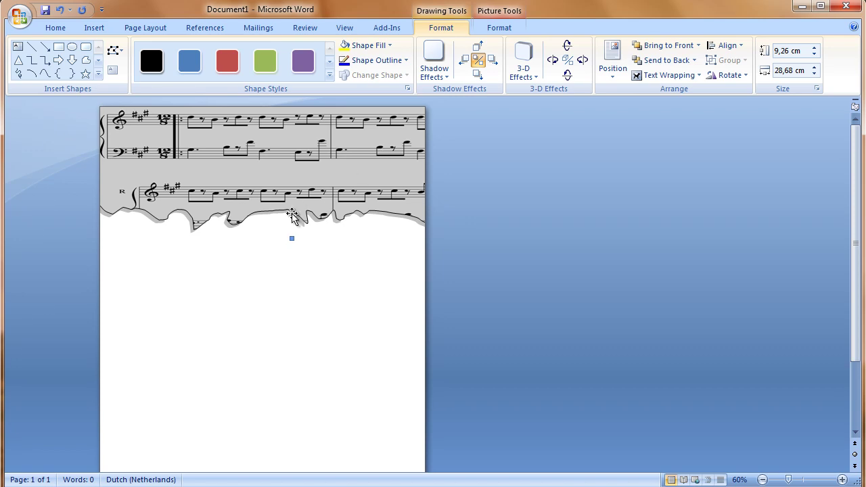
pyautogui.click(446, 79)
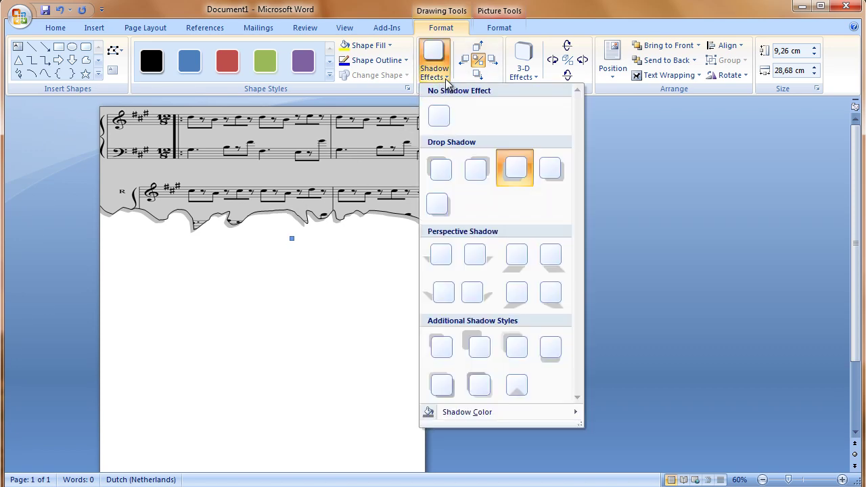
pyautogui.moveTo(479, 414)
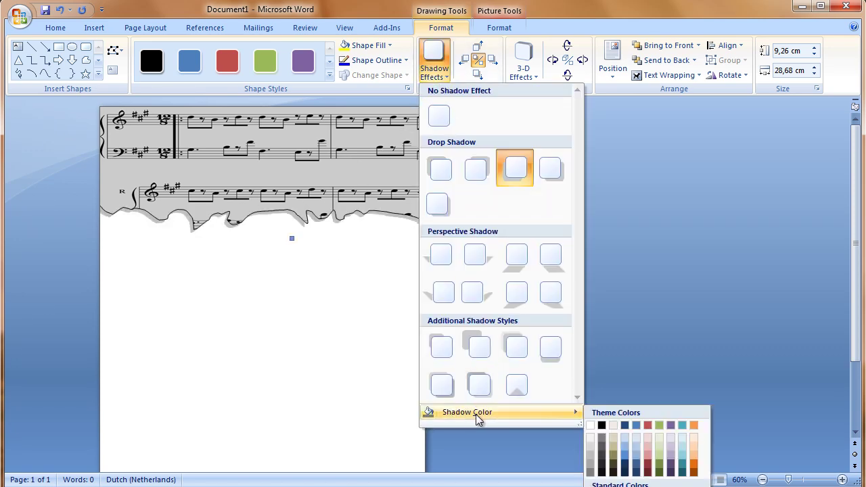
pyautogui.click(602, 428)
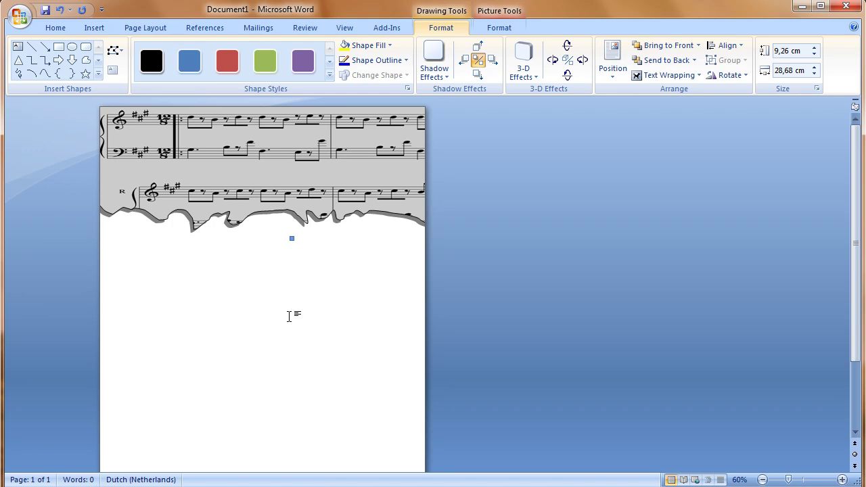
pyautogui.click(478, 76)
pyautogui.click(478, 75)
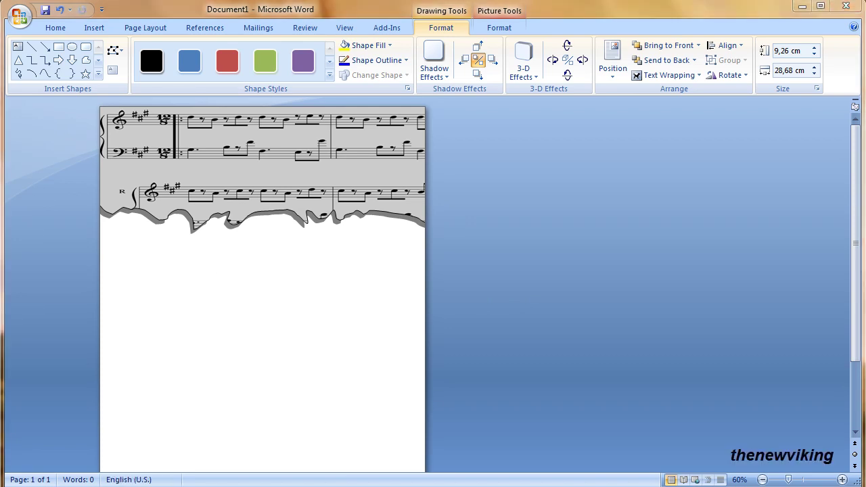
# Draw a Scribble shape covering the bottom of the page with a wavy upper edge, about 11,96 cm high and 27,55 cm wide
pyautogui.click(762, 479)
pyautogui.click(762, 480)
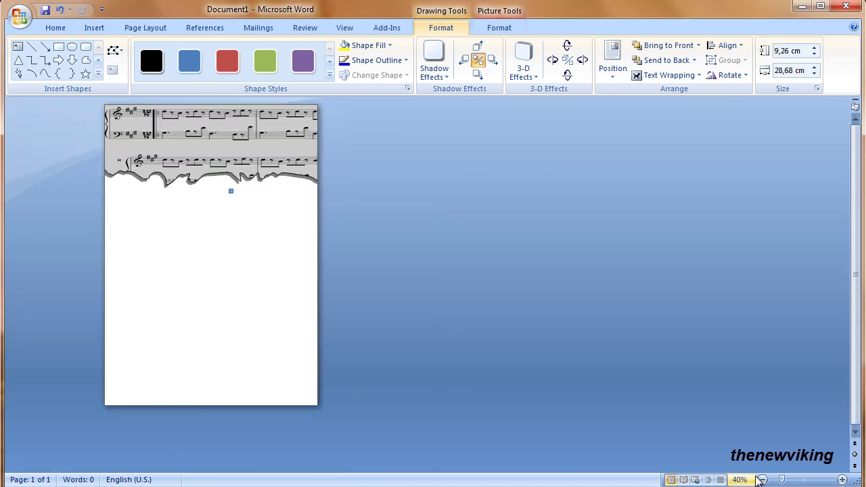
pyautogui.click(94, 28)
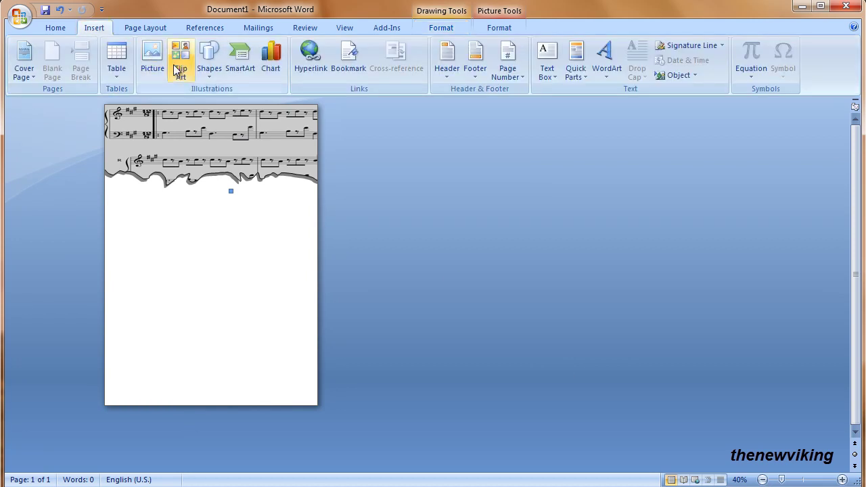
pyautogui.click(208, 68)
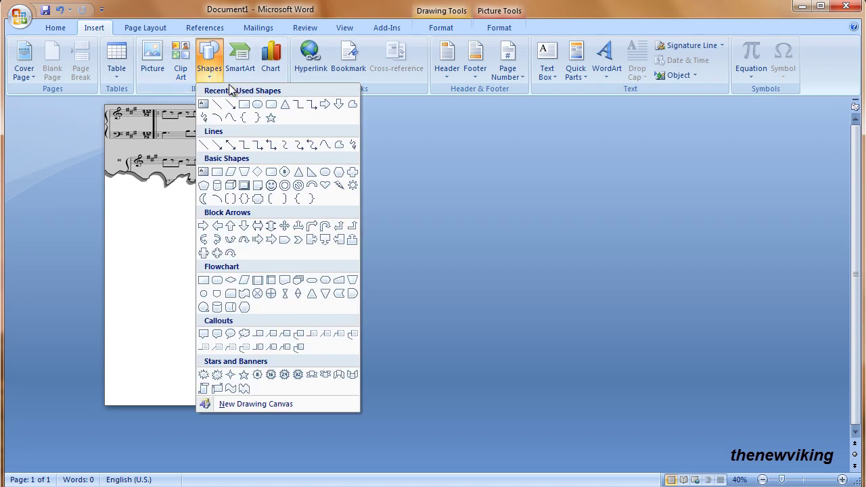
pyautogui.click(353, 145)
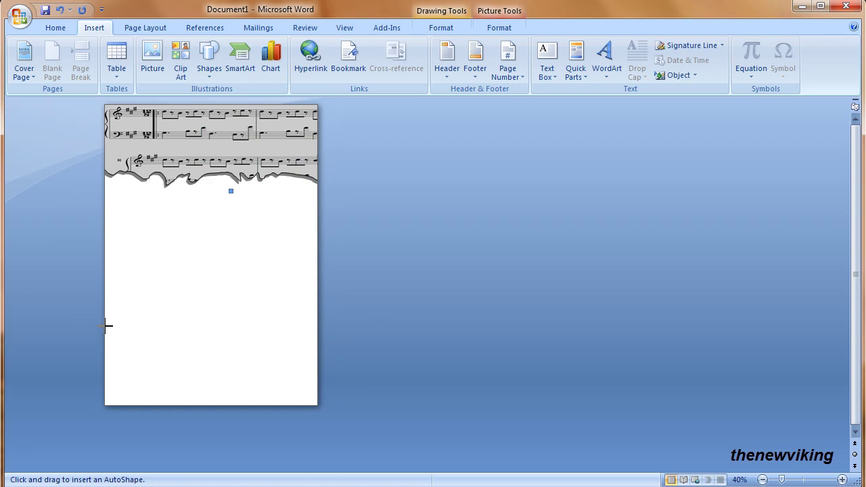
pyautogui.moveTo(106, 326)
pyautogui.mouseDown()
pyautogui.moveTo(323, 317)
pyautogui.moveTo(351, 385)
pyautogui.moveTo(232, 437)
pyautogui.moveTo(81, 417)
pyautogui.moveTo(93, 333)
pyautogui.mouseUp()
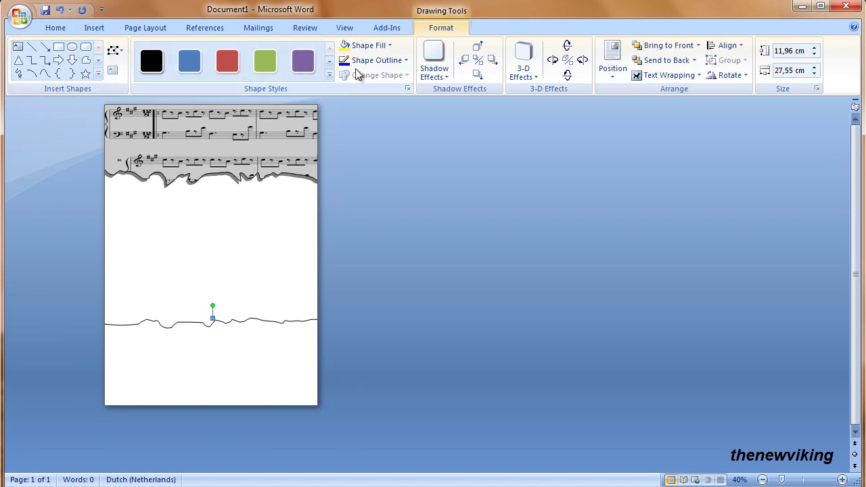
# Fill the lower scribble shape with the picture notes from the nieuwe viking video folder
pyautogui.click(372, 46)
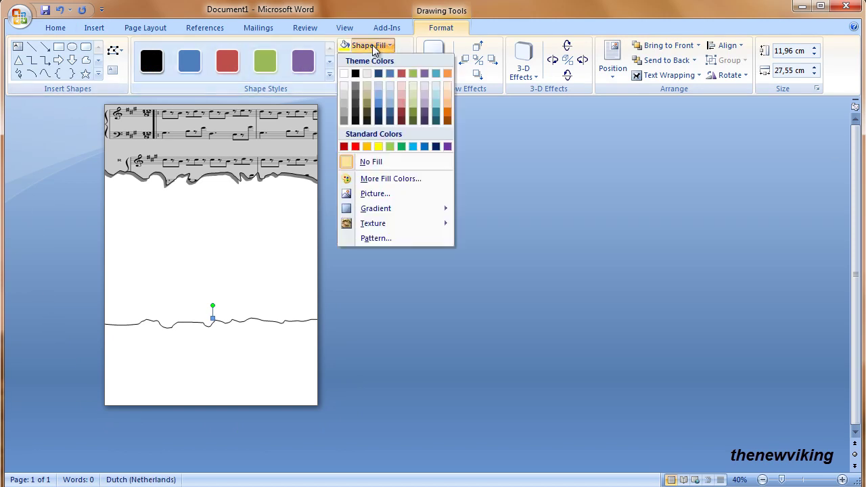
pyautogui.click(372, 194)
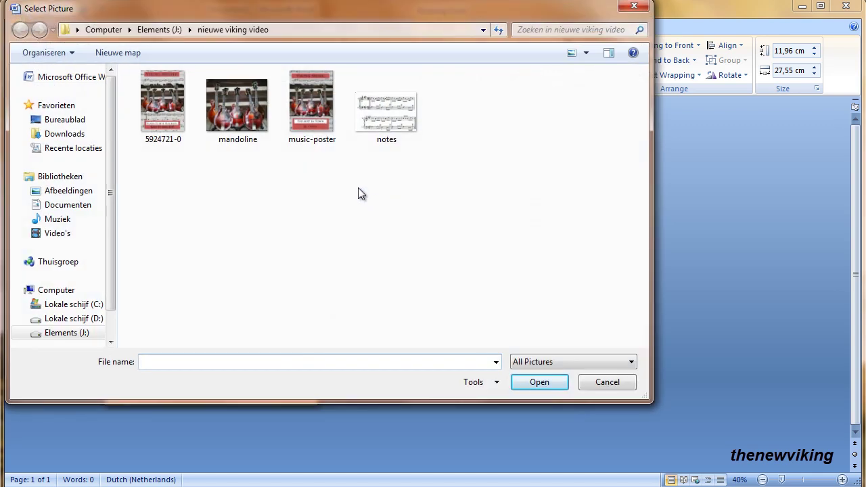
pyautogui.click(388, 112)
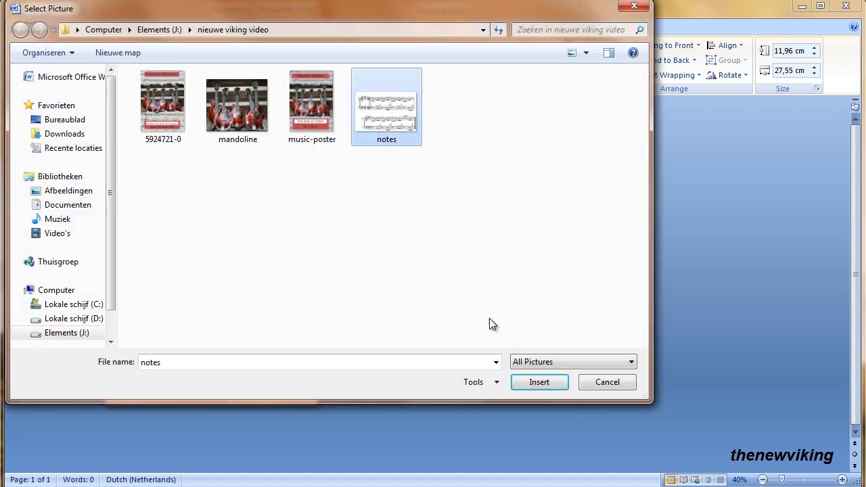
pyautogui.click(539, 382)
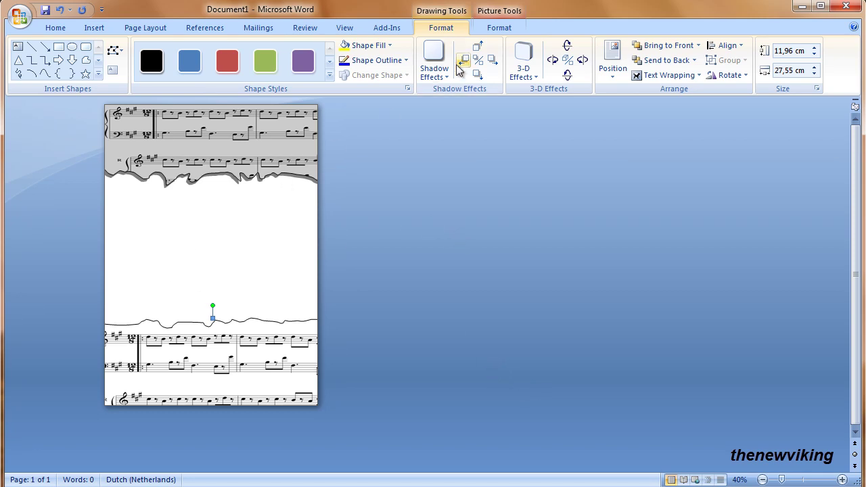
# Set the picture brightness of the lower sheet-music shape to -10 %
pyautogui.click(499, 27)
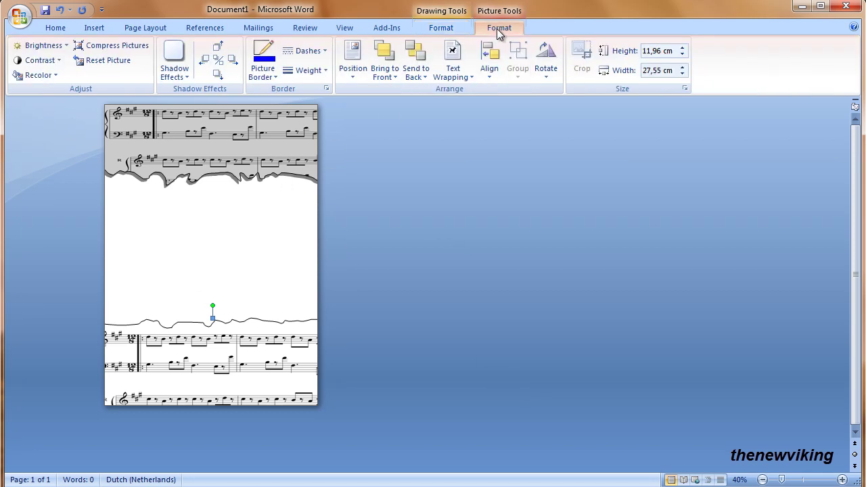
pyautogui.click(53, 46)
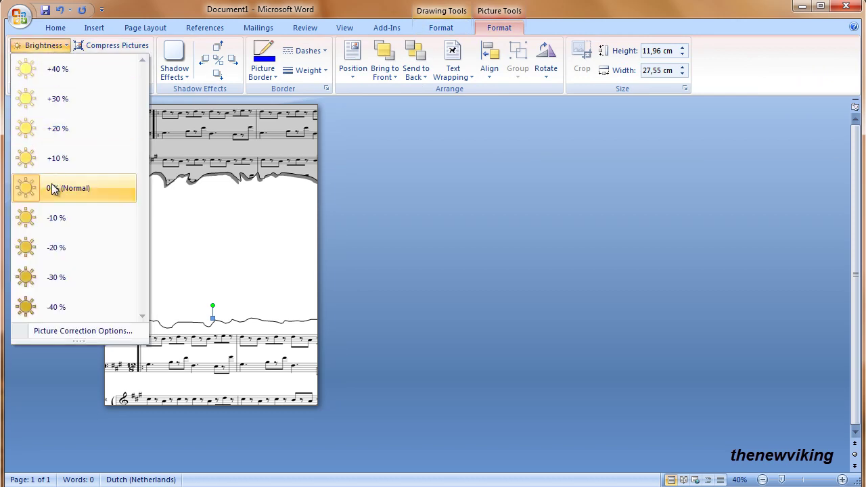
pyautogui.click(58, 218)
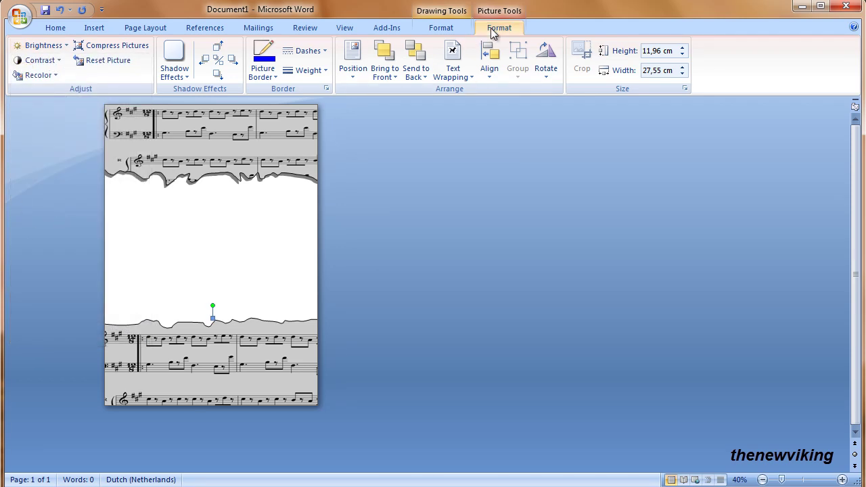
# Apply a drop shadow toward the upper left of the lower sheet-music shape and color it black
pyautogui.click(441, 28)
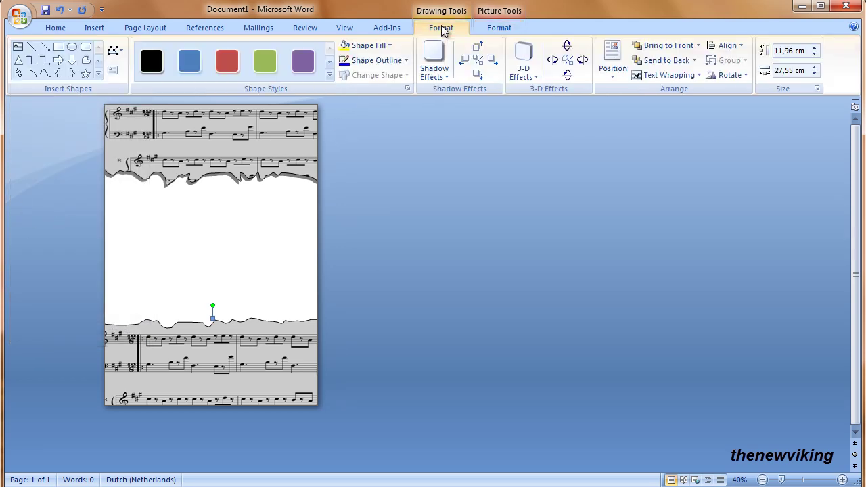
pyautogui.click(439, 73)
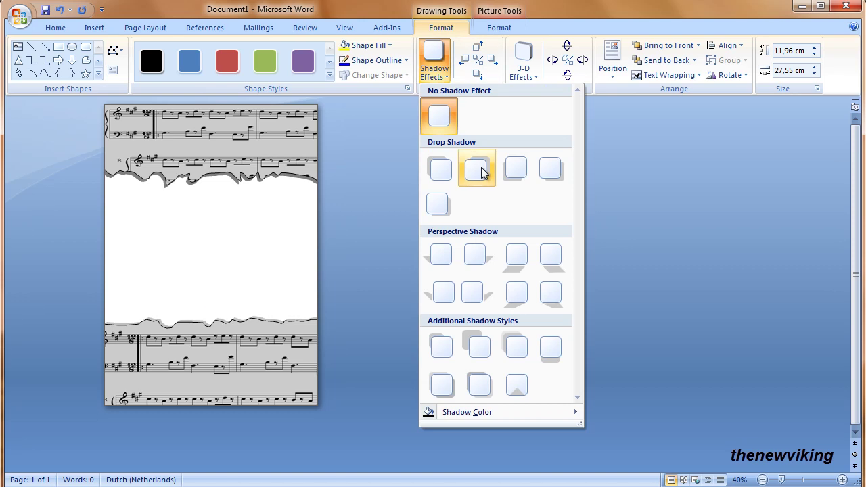
pyautogui.click(440, 170)
pyautogui.click(437, 79)
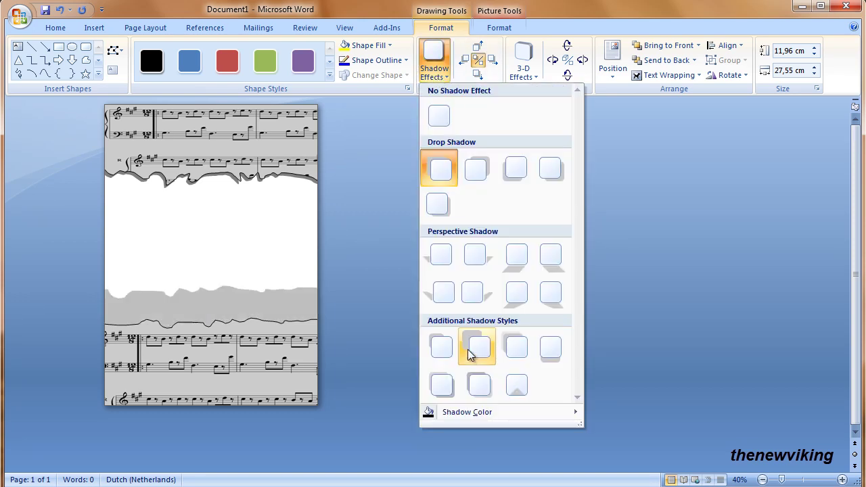
pyautogui.moveTo(477, 413)
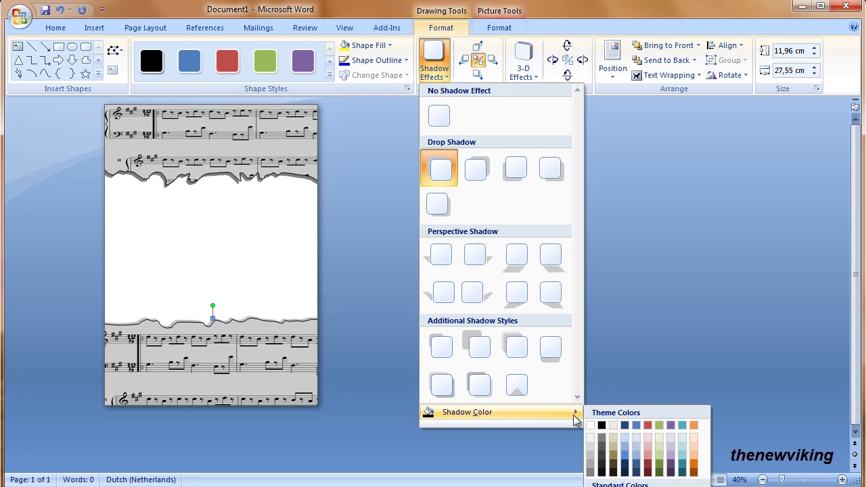
pyautogui.click(609, 425)
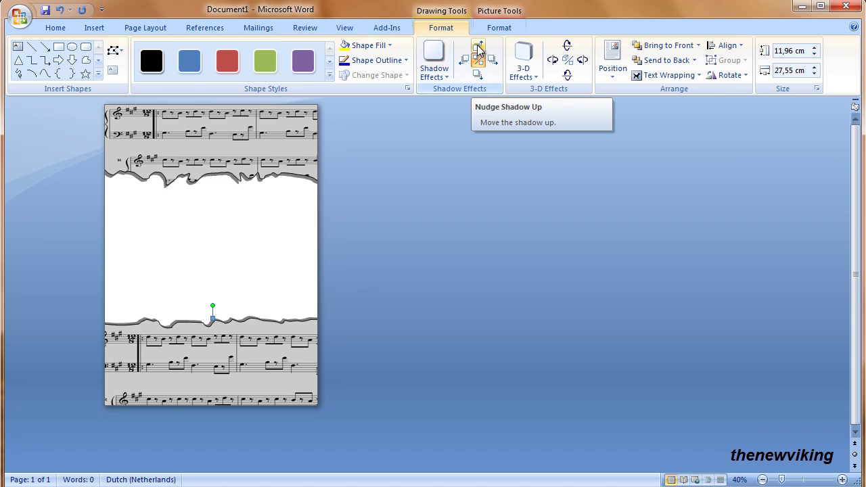
# Nudge the lower shape's shadow up four times
pyautogui.click(477, 49)
pyautogui.click(477, 49)
pyautogui.click(477, 49)
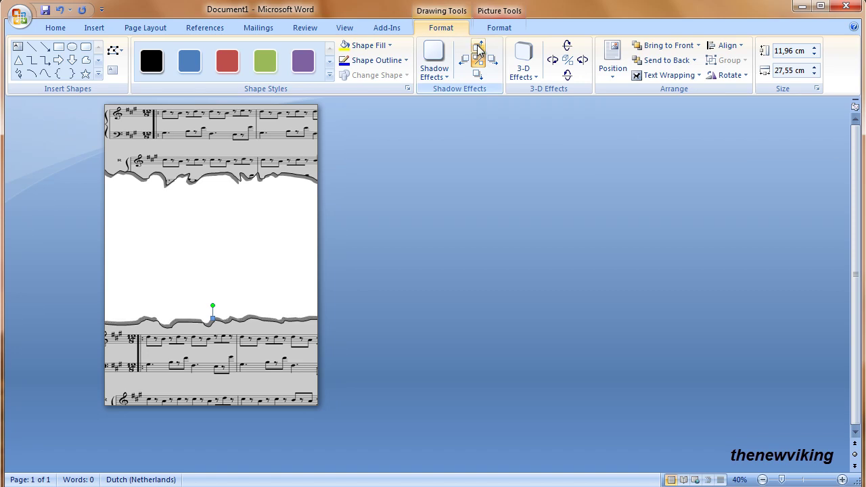
pyautogui.click(477, 49)
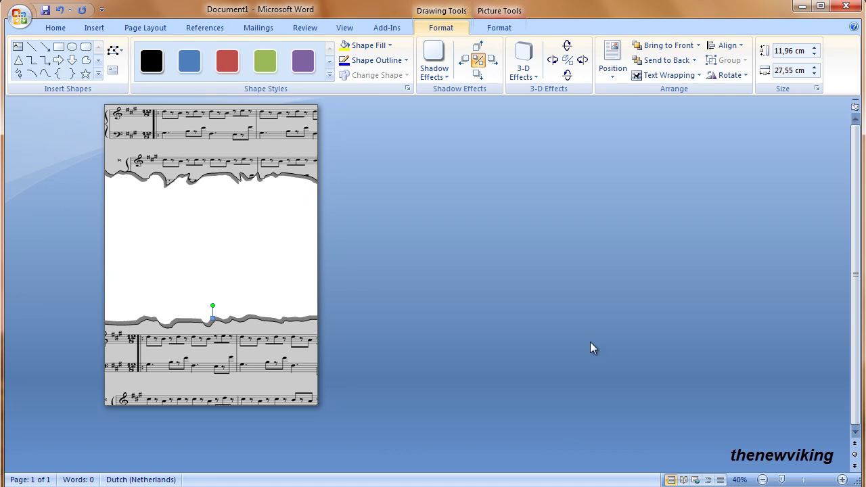
# Edit the points of the lower shape's torn edge, adding a small notch near its left end and adjusting the peak near the middle
pyautogui.click(843, 479)
pyautogui.click(842, 479)
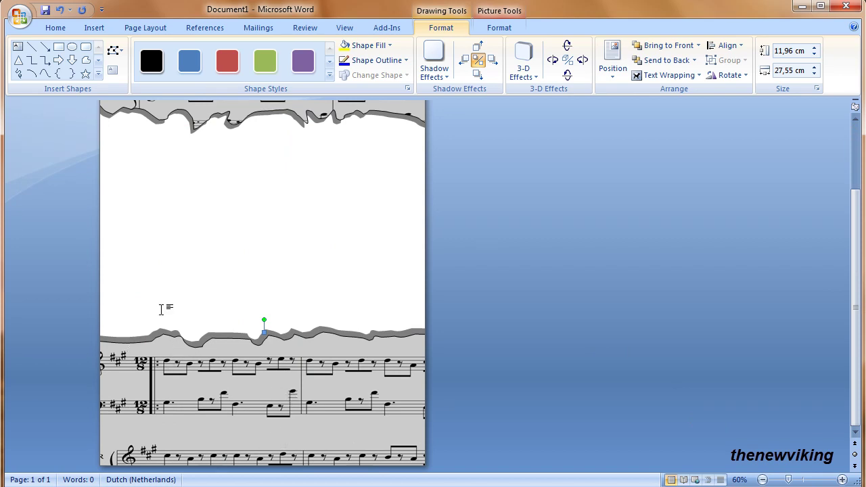
pyautogui.click(115, 51)
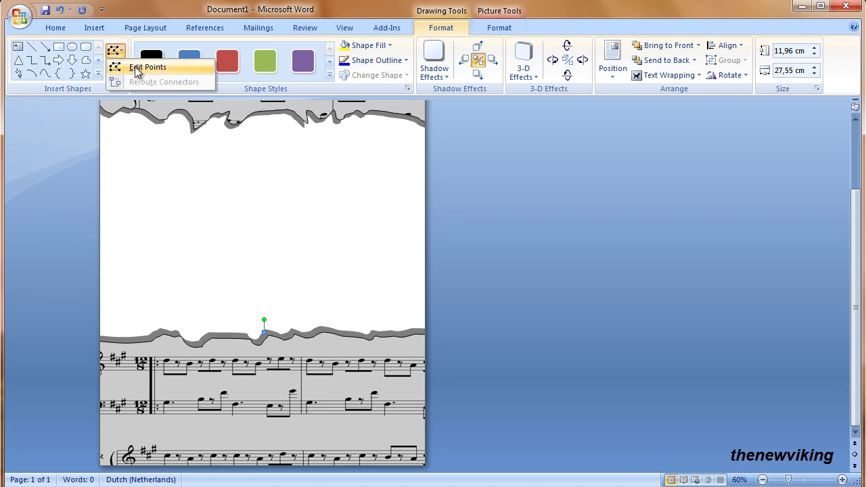
pyautogui.click(138, 68)
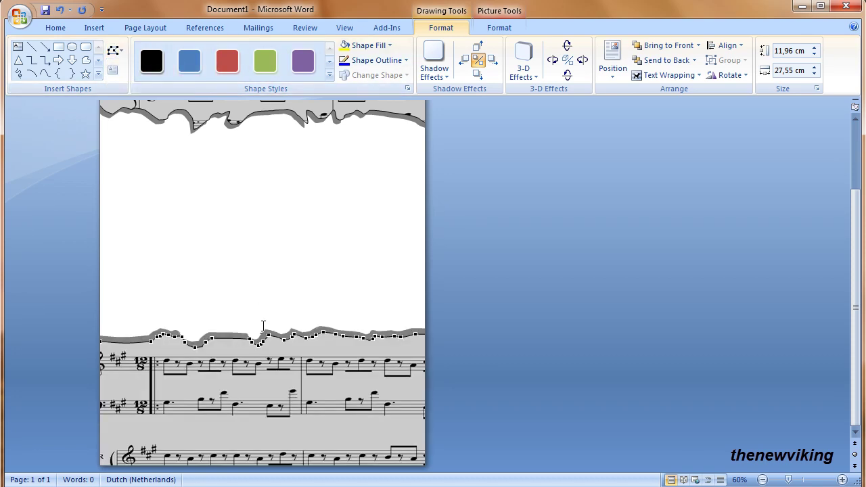
pyautogui.moveTo(269, 335); pyautogui.dragTo(268, 321)
pyautogui.click(325, 333)
pyautogui.moveTo(359, 337); pyautogui.dragTo(355, 341)
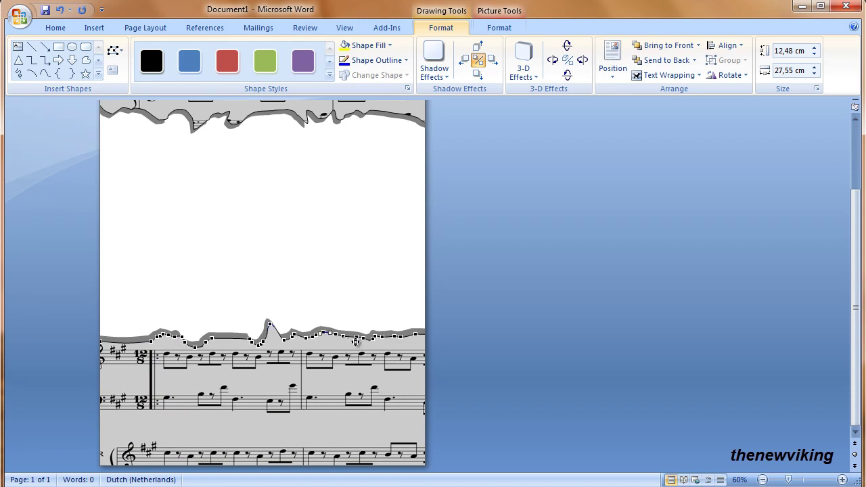
pyautogui.click(167, 335)
pyautogui.moveTo(269, 326); pyautogui.dragTo(270, 336)
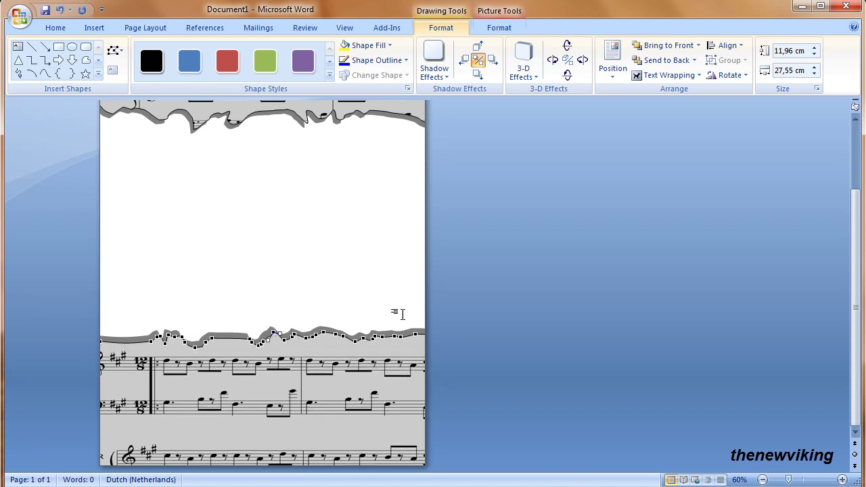
pyautogui.click(762, 479)
pyautogui.click(763, 479)
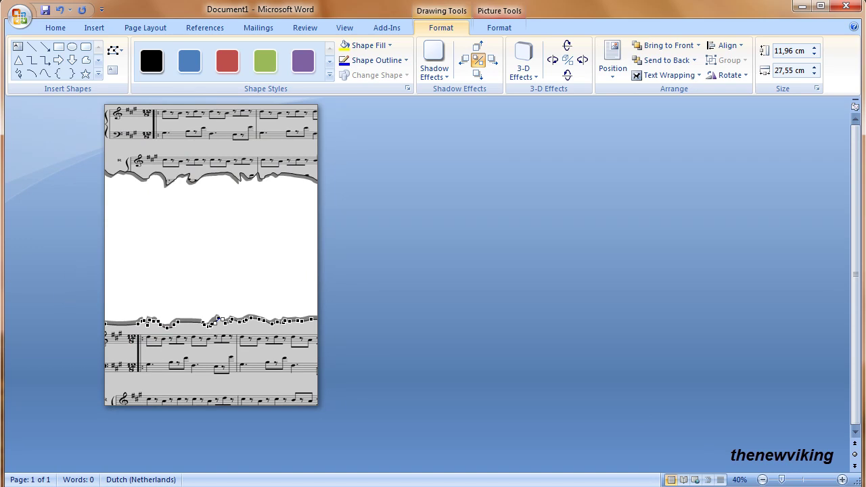
pyautogui.press('Escape')
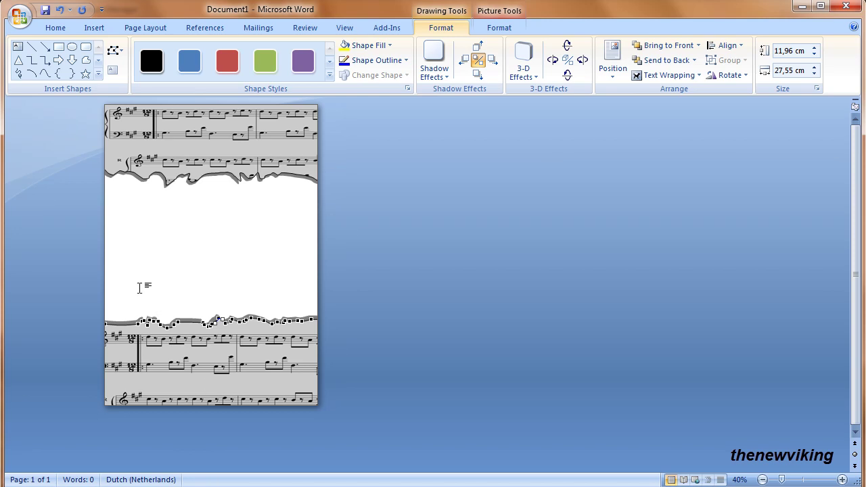
# Draw a text box about 15 cm high and 21 cm wide between the torn edges and send it to the back
pyautogui.click(92, 29)
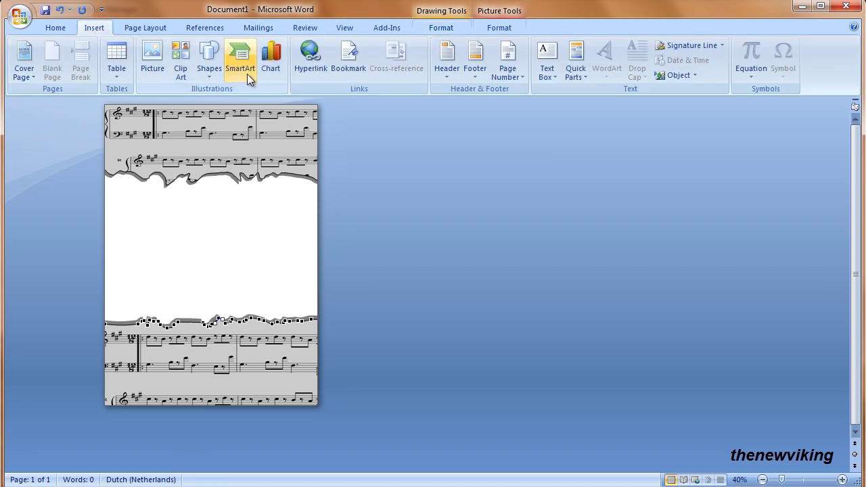
pyautogui.click(552, 76)
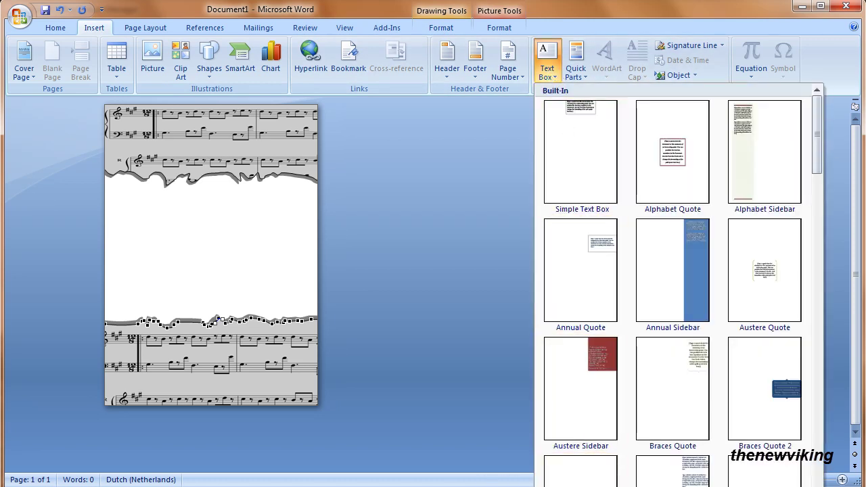
pyautogui.click(574, 486)
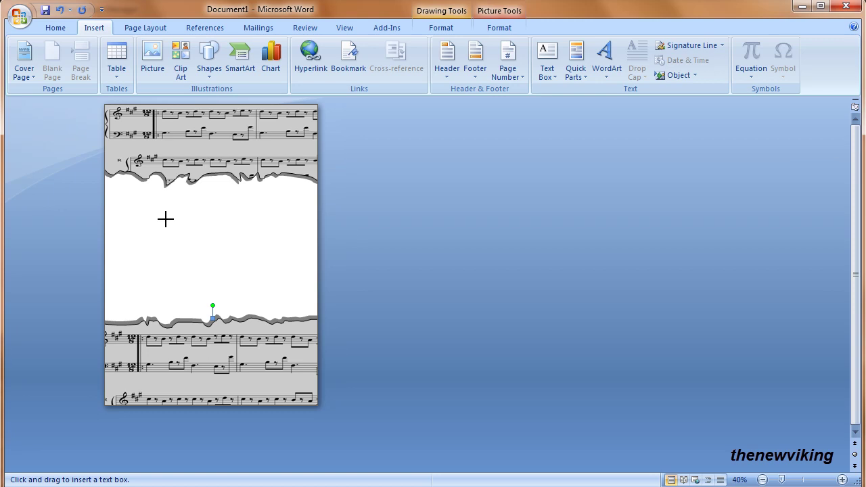
pyautogui.moveTo(105, 172); pyautogui.dragTo(318, 323)
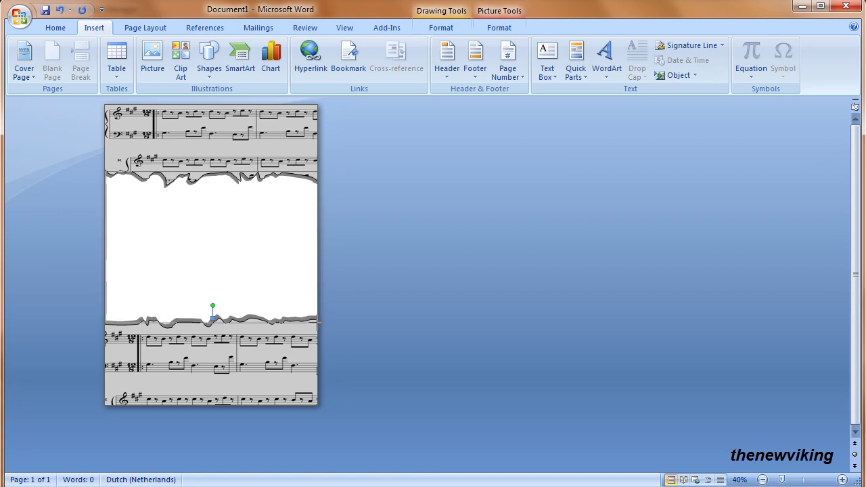
pyautogui.moveTo(317, 323); pyautogui.dragTo(316, 322)
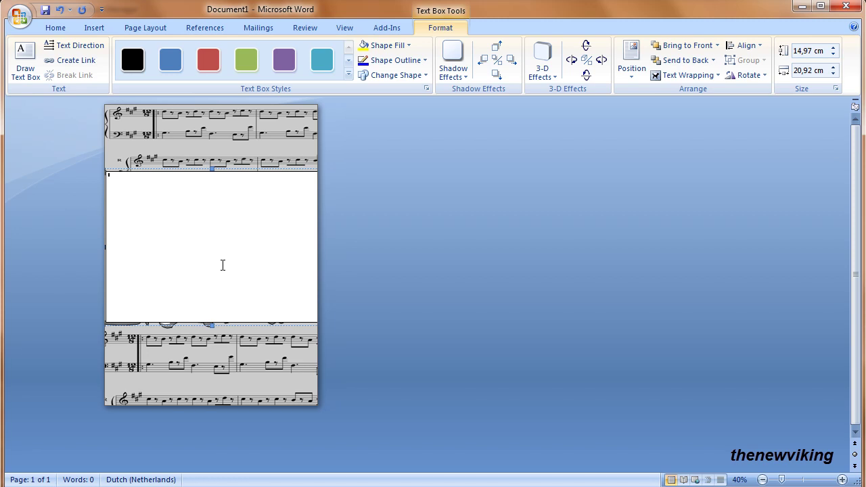
pyautogui.click(674, 63)
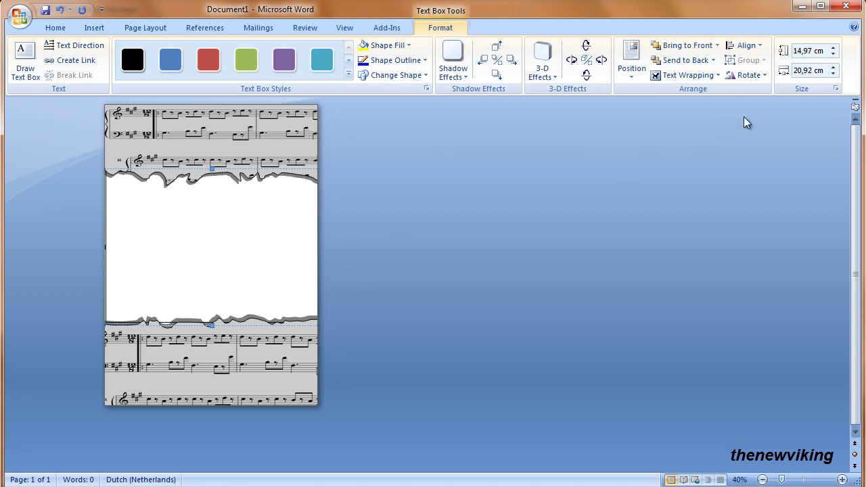
# Set all four internal margins of the middle text box to 0 cm
pyautogui.click(836, 88)
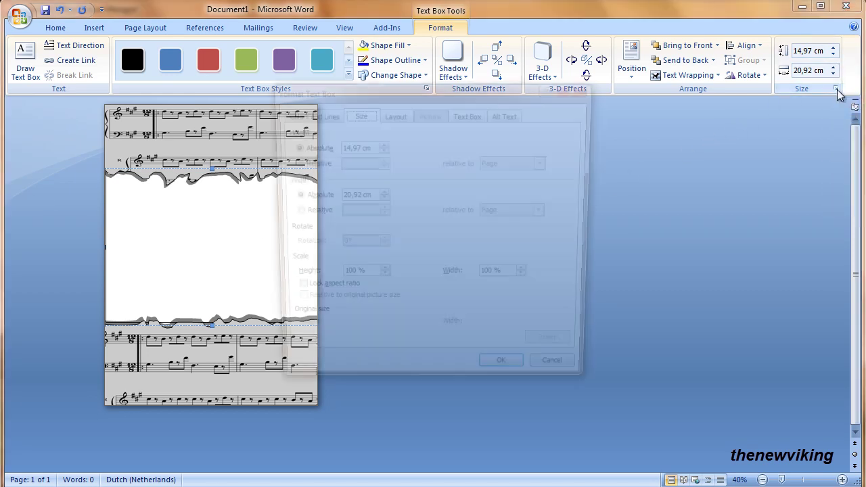
pyautogui.moveTo(454, 97); pyautogui.dragTo(385, 95)
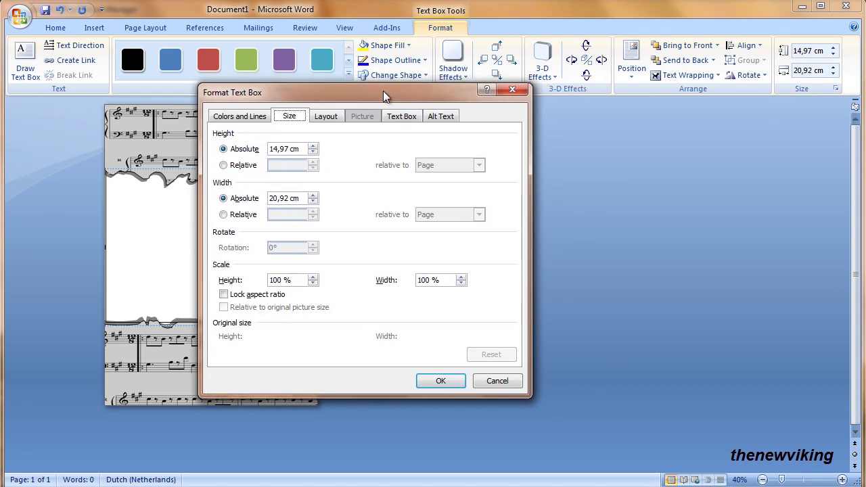
pyautogui.click(399, 116)
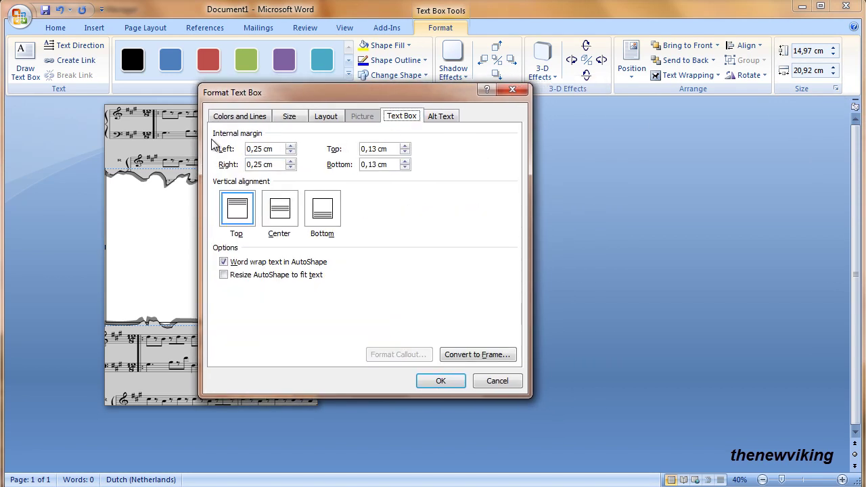
pyautogui.click(290, 152)
pyautogui.click(290, 153)
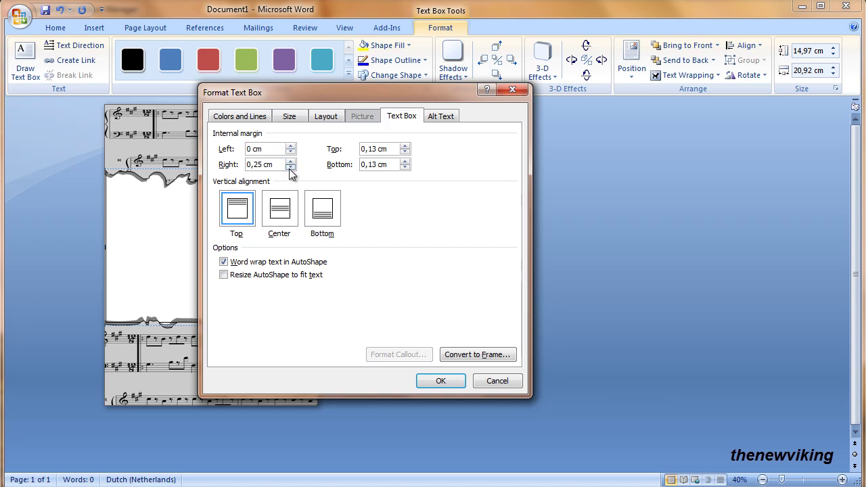
pyautogui.doubleClick(290, 168)
pyautogui.click(290, 168)
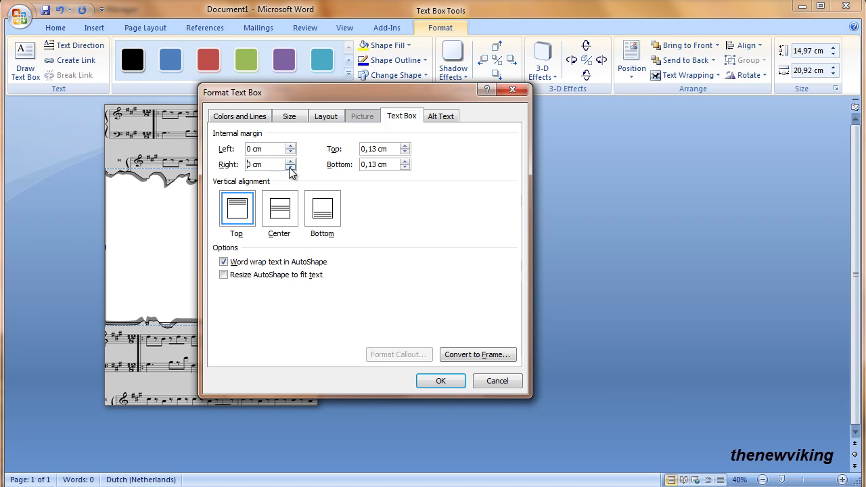
pyautogui.doubleClick(404, 152)
pyautogui.doubleClick(404, 167)
pyautogui.click(441, 381)
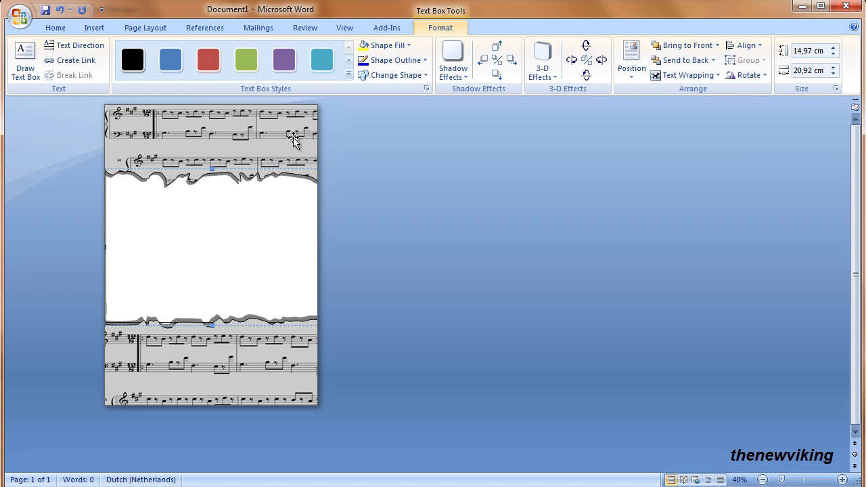
# Fill the middle text box with the picture mandoline from the nieuwe viking video folder
pyautogui.click(379, 44)
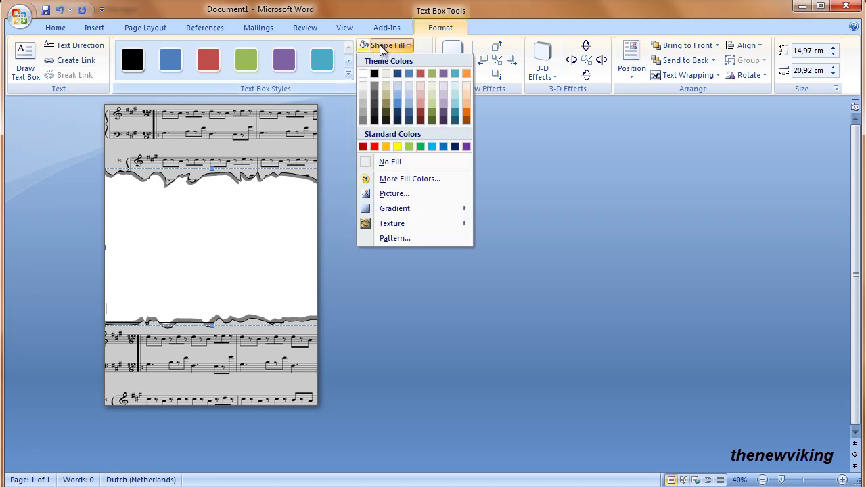
pyautogui.click(392, 196)
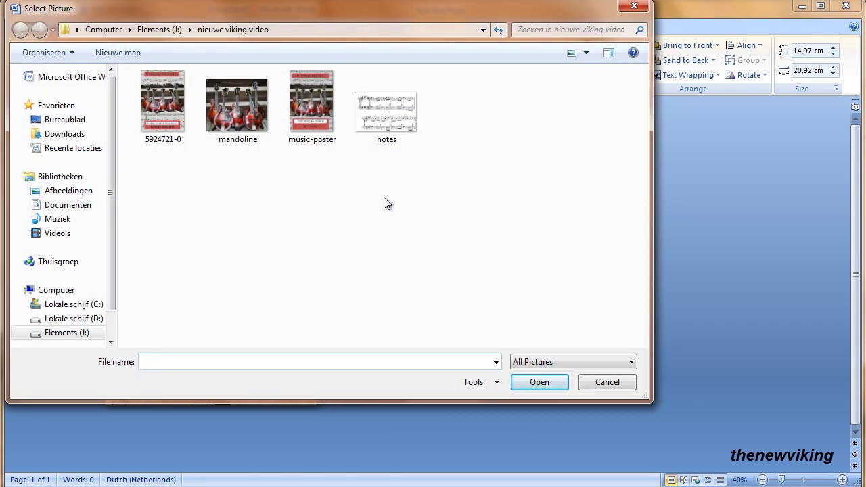
pyautogui.click(230, 108)
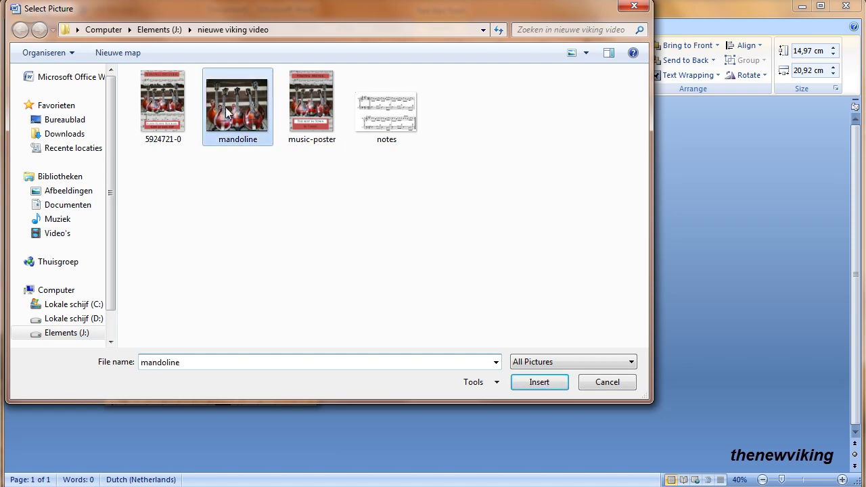
pyautogui.click(533, 382)
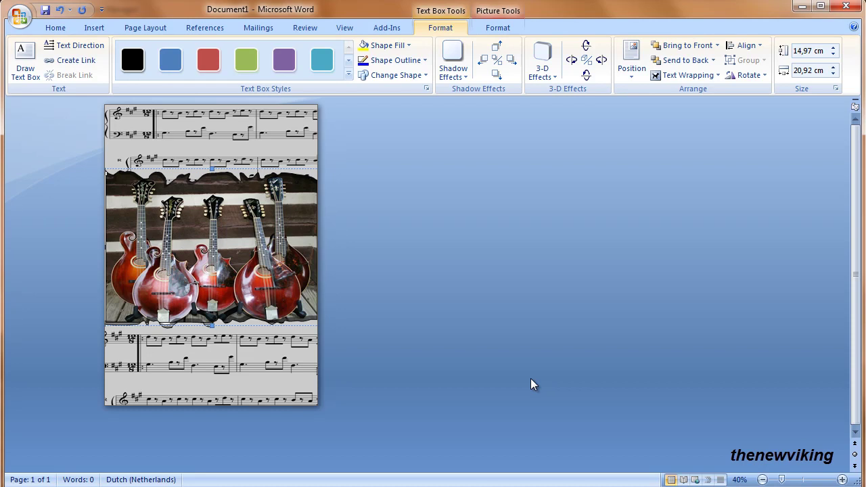
# Examine the brightness, contrast and recolor options available for the mandolin picture
pyautogui.click(842, 480)
pyautogui.click(842, 480)
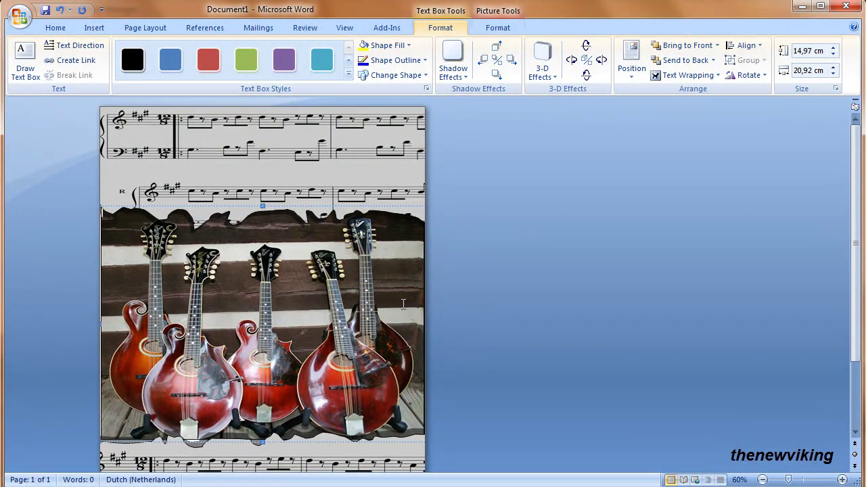
pyautogui.click(497, 27)
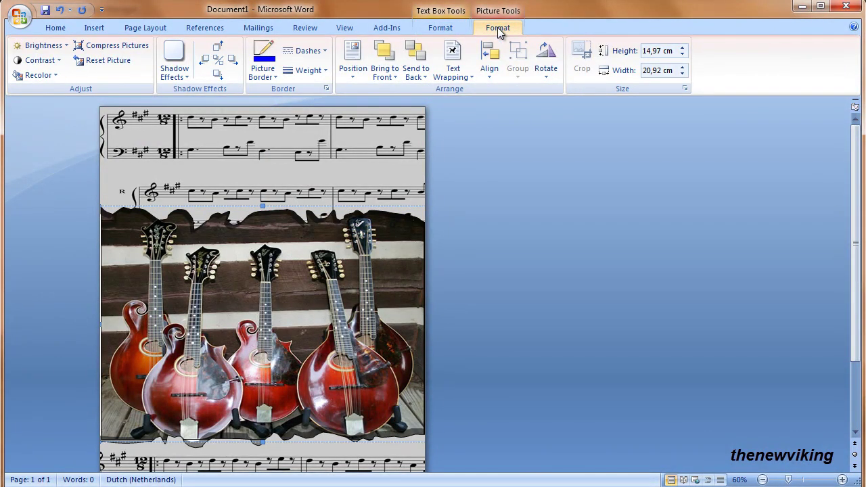
pyautogui.click(63, 51)
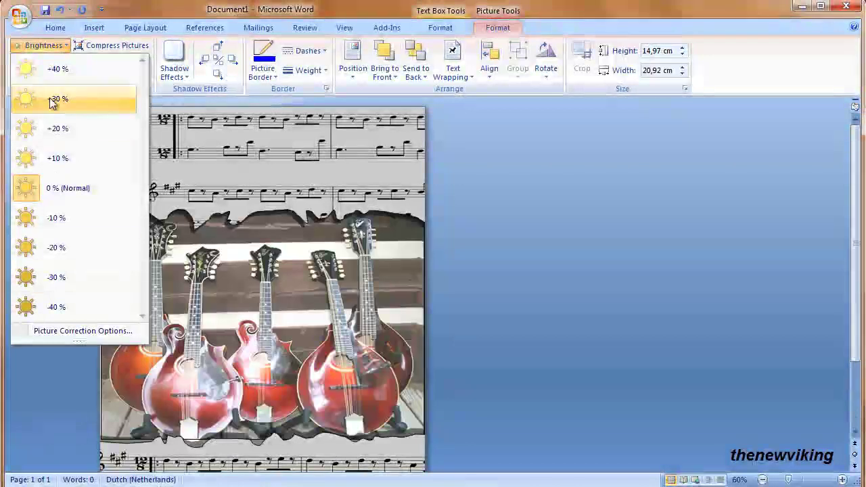
pyautogui.click(55, 45)
pyautogui.click(45, 59)
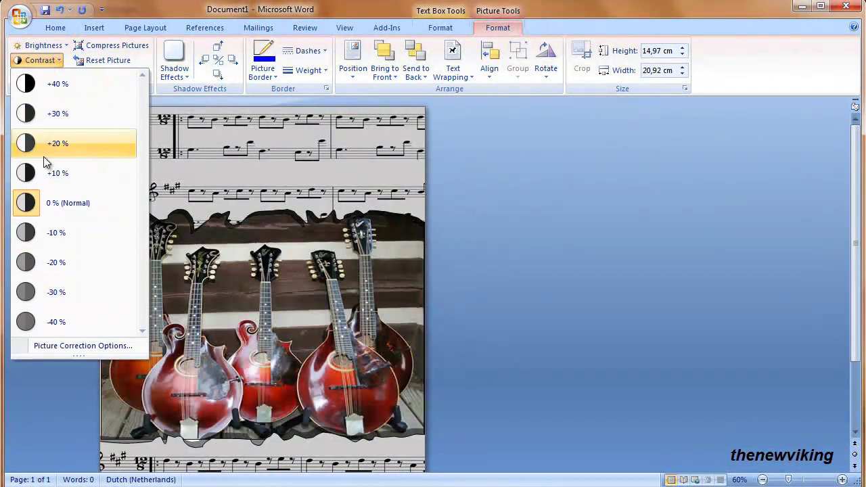
pyautogui.click(38, 59)
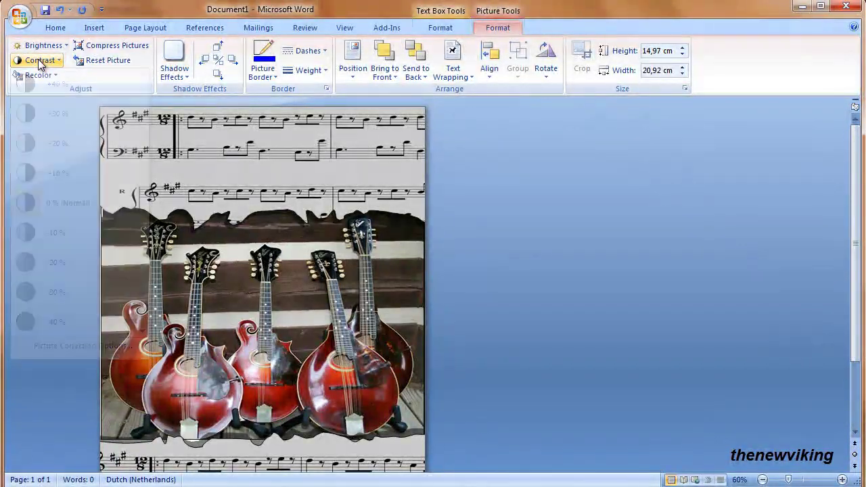
pyautogui.click(38, 75)
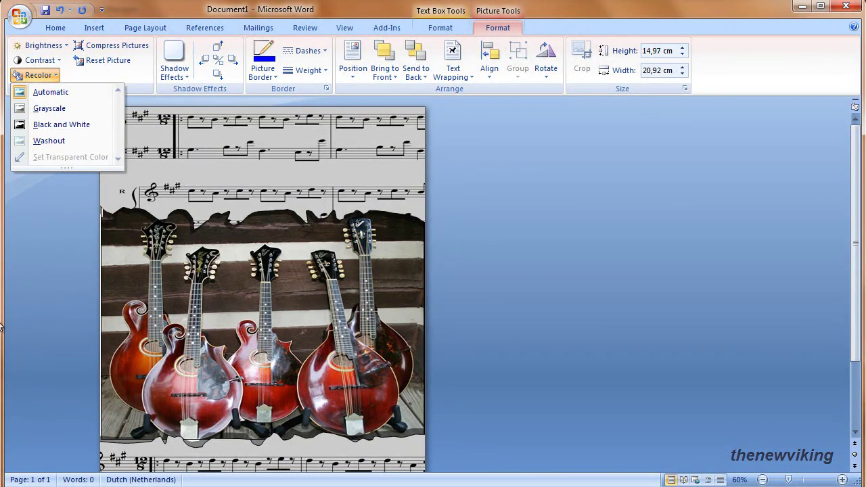
pyautogui.click(665, 273)
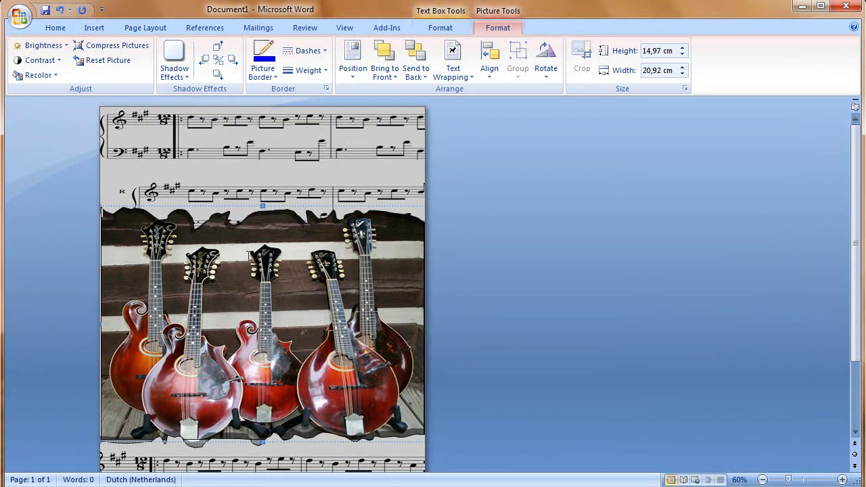
# Draw a text box about 3.4 cm high and 16.1 cm wide over the upper sheet music, styled Colored Fill, White Outline - Accent 2
pyautogui.click(94, 28)
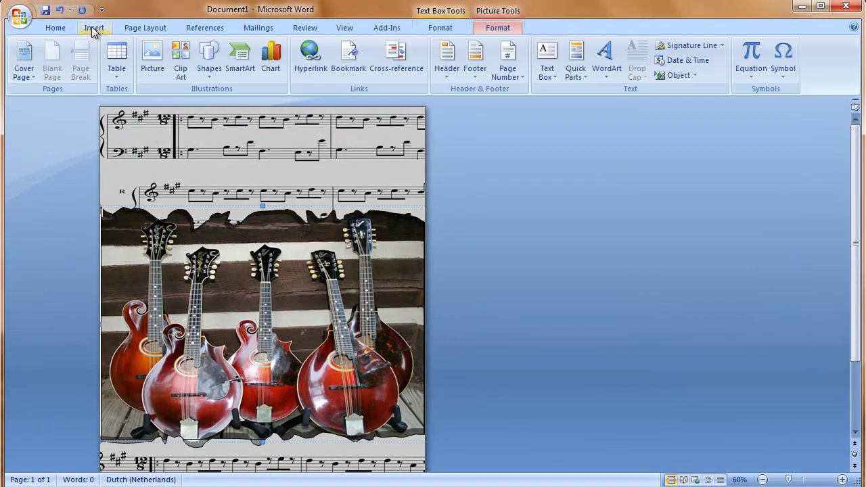
pyautogui.click(547, 73)
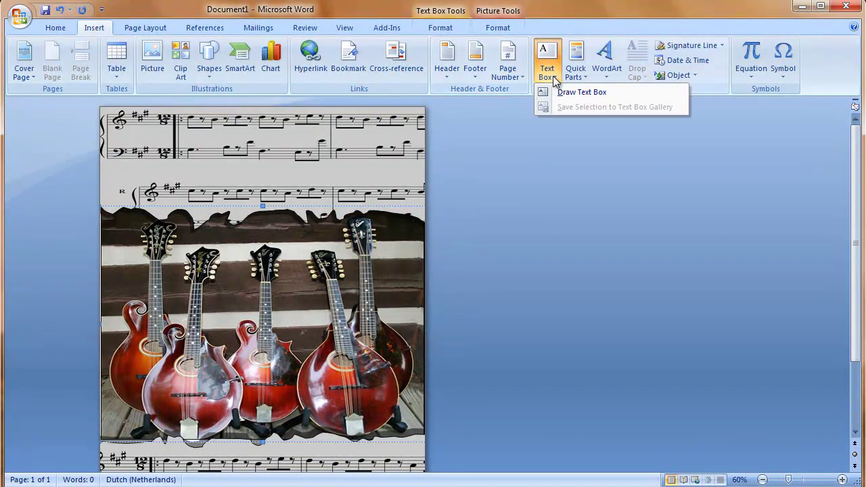
pyautogui.click(546, 95)
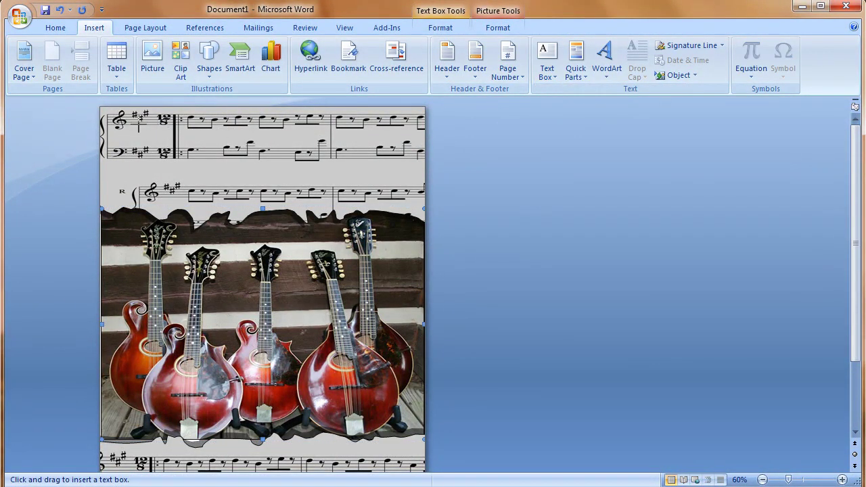
pyautogui.moveTo(134, 125); pyautogui.dragTo(382, 177)
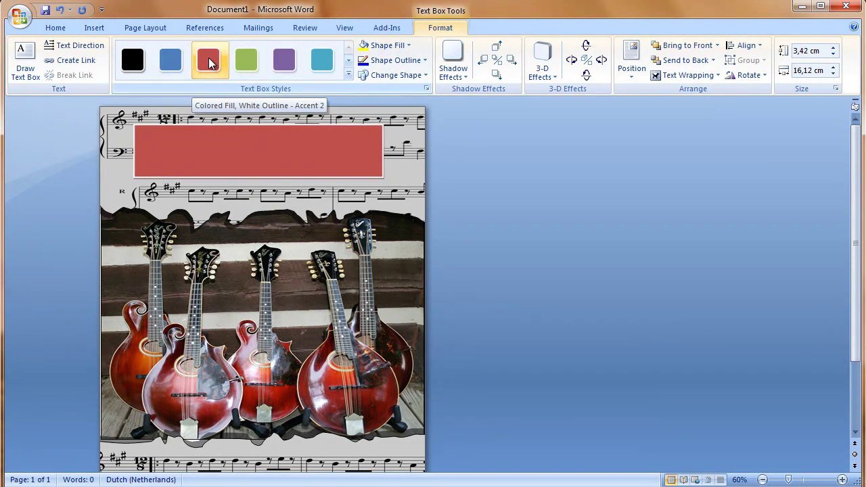
pyautogui.click(209, 63)
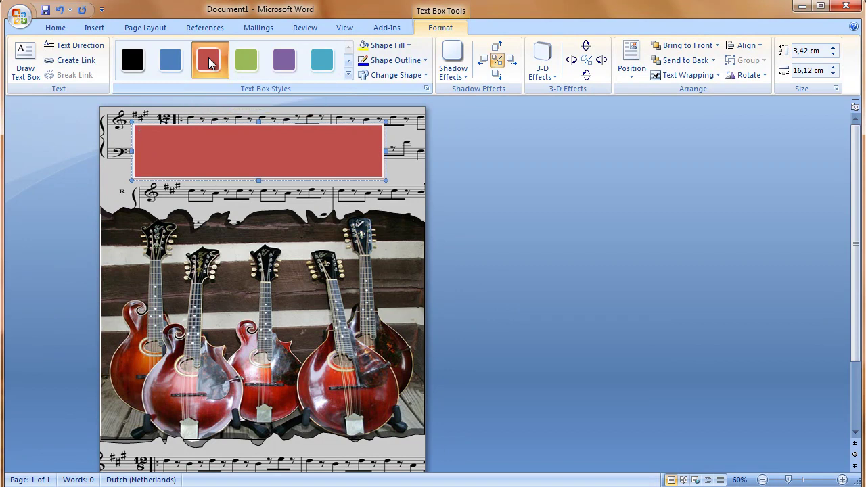
# Enter the title Viking Music in the upper red text box, in Trajan Pro at size 40
pyautogui.click(57, 30)
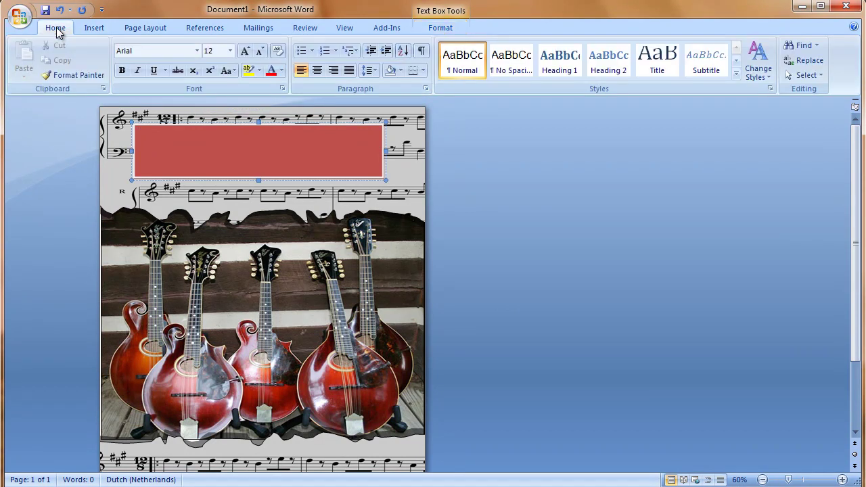
pyautogui.click(196, 52)
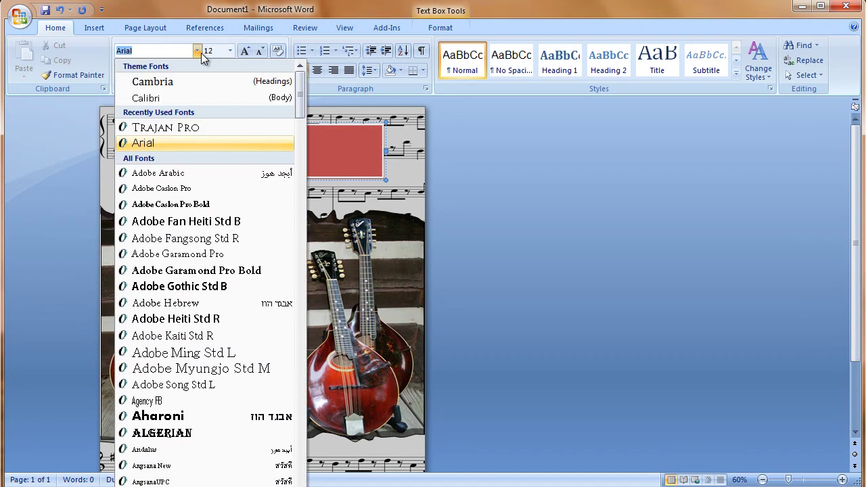
pyautogui.click(181, 129)
pyautogui.click(222, 51)
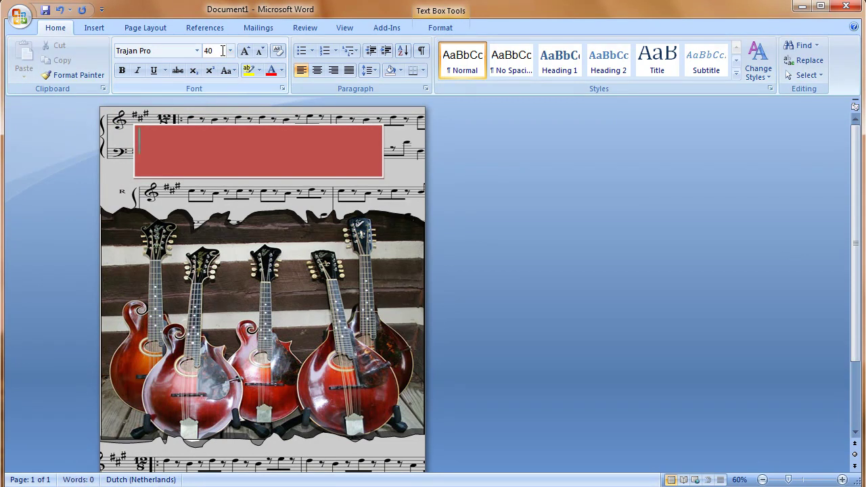
pyautogui.write('Viking Music')
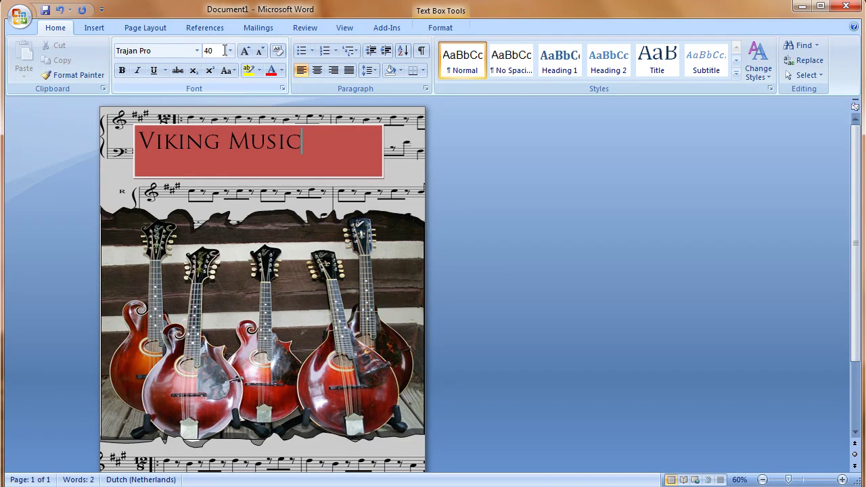
pyautogui.press('Escape')
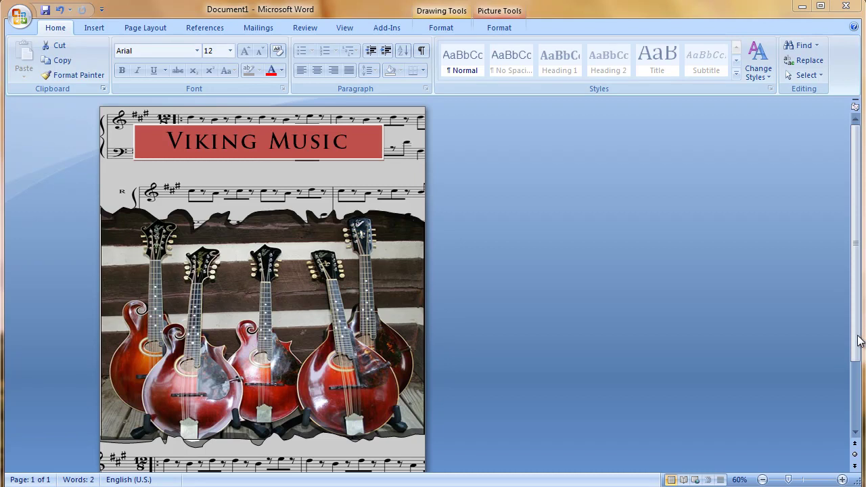
# Draw a text box about 6.3 cm high and 15.9 cm wide over the lower sheet music, styled Colored Fill, White Outline - Accent 2
pyautogui.scroll(-3, 857, 338)
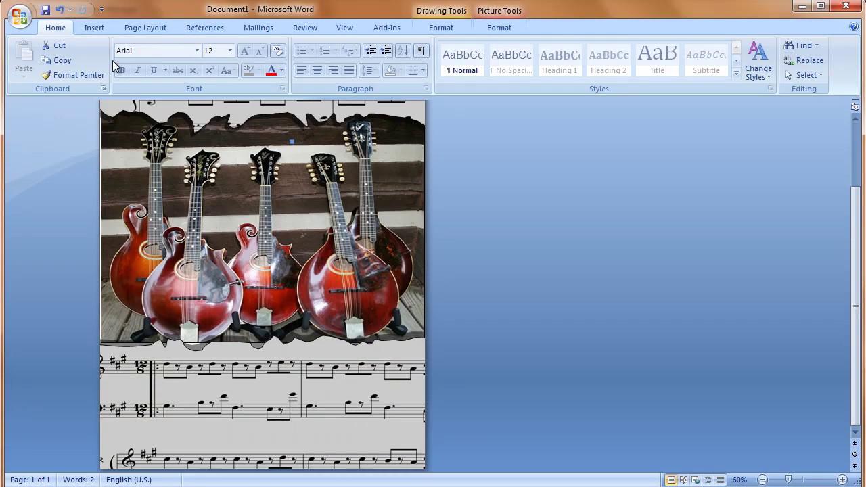
pyautogui.click(92, 28)
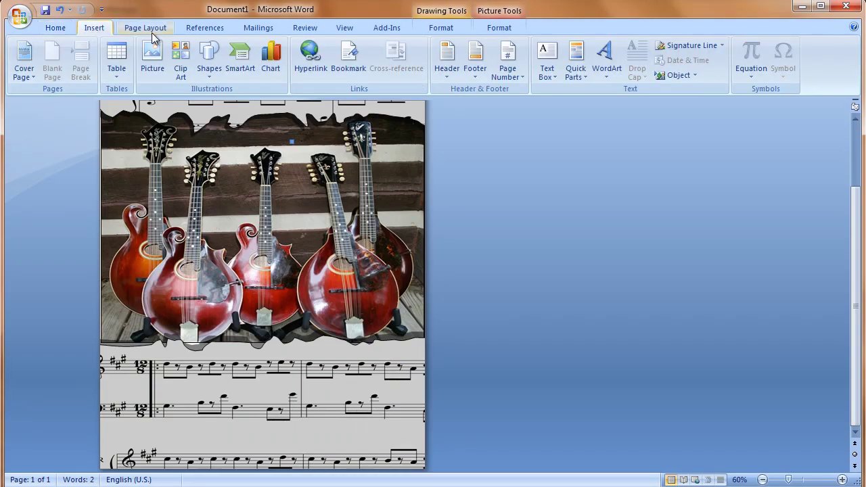
pyautogui.click(552, 75)
pyautogui.click(580, 477)
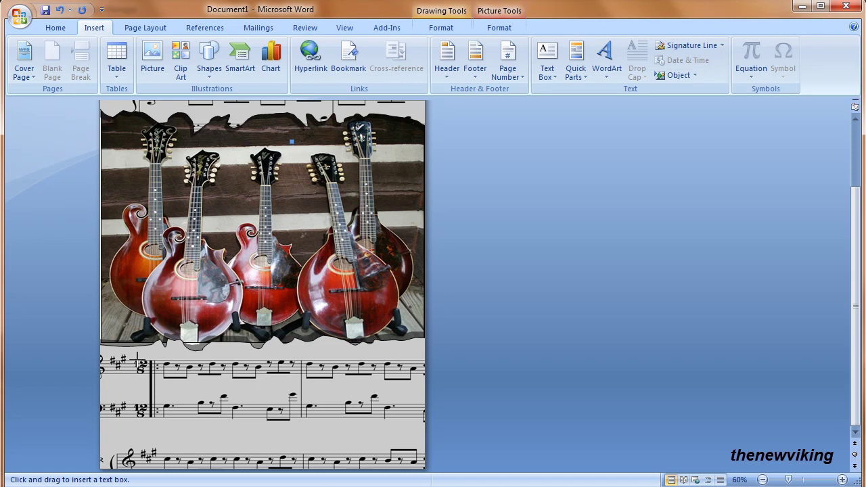
pyautogui.moveTo(357, 455)
pyautogui.mouseDown()
pyautogui.moveTo(373, 466)
pyautogui.moveTo(386, 458)
pyautogui.mouseUp()
pyautogui.moveTo(385, 408); pyautogui.dragTo(383, 457)
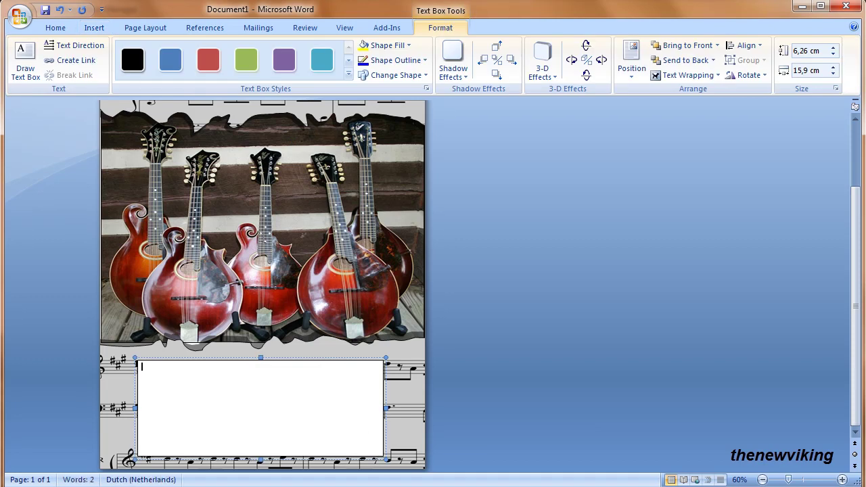
pyautogui.click(208, 61)
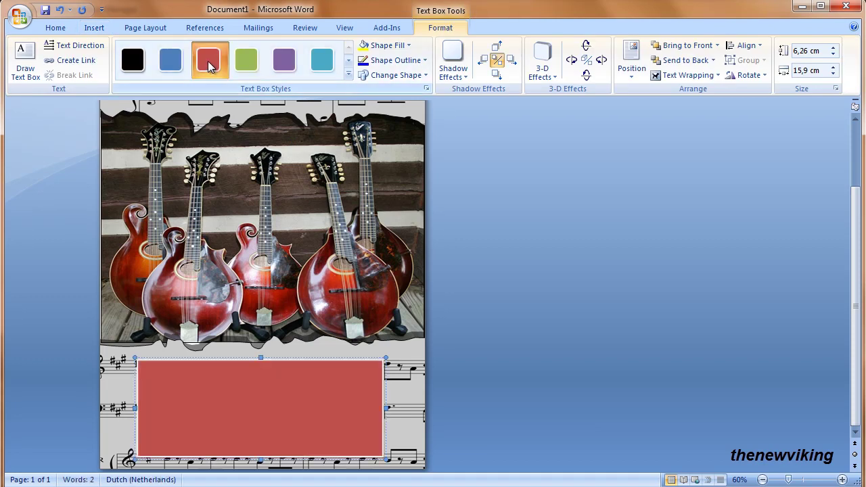
# Draw a text box about 2 cm high and 13.7 cm wide inside the upper half of the lower red box
pyautogui.click(95, 29)
pyautogui.click(548, 75)
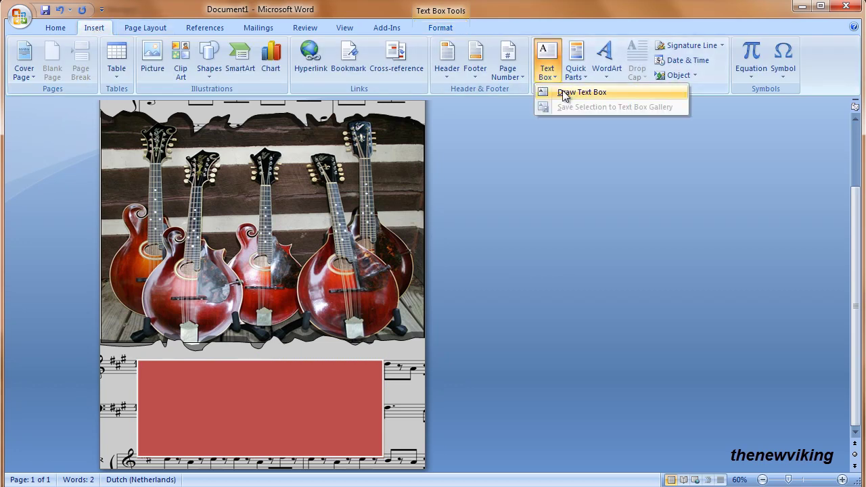
pyautogui.click(561, 92)
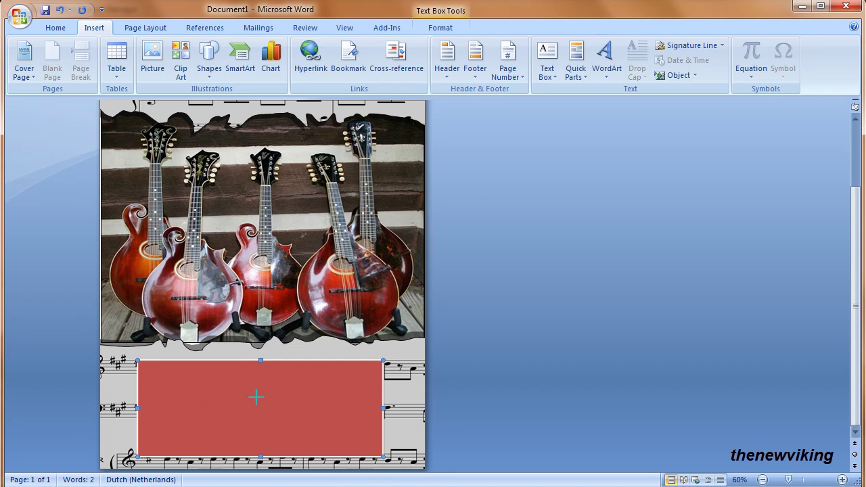
pyautogui.moveTo(331, 399); pyautogui.dragTo(366, 402)
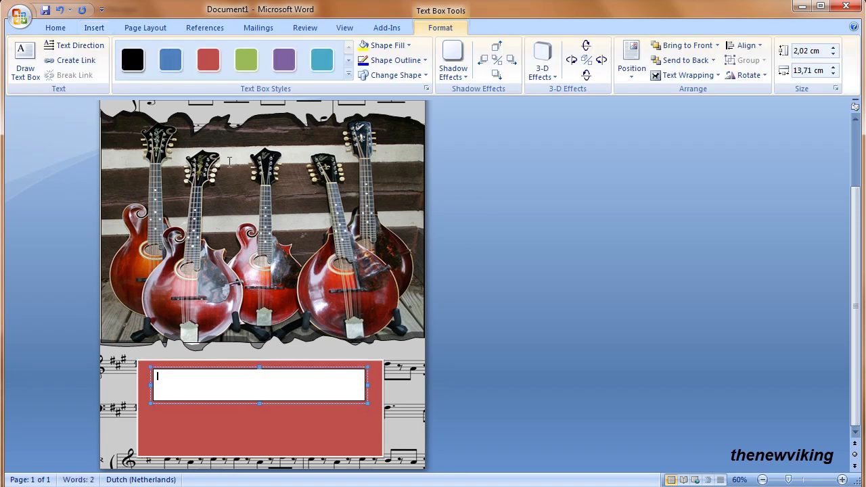
# Enter The Best In Town in the new white text box, in Trajan Pro at size 38
pyautogui.click(57, 30)
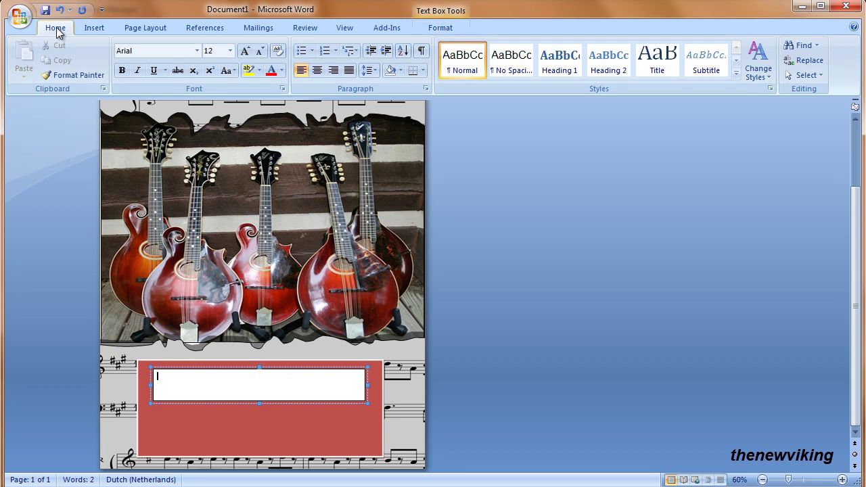
pyautogui.click(197, 51)
pyautogui.click(169, 127)
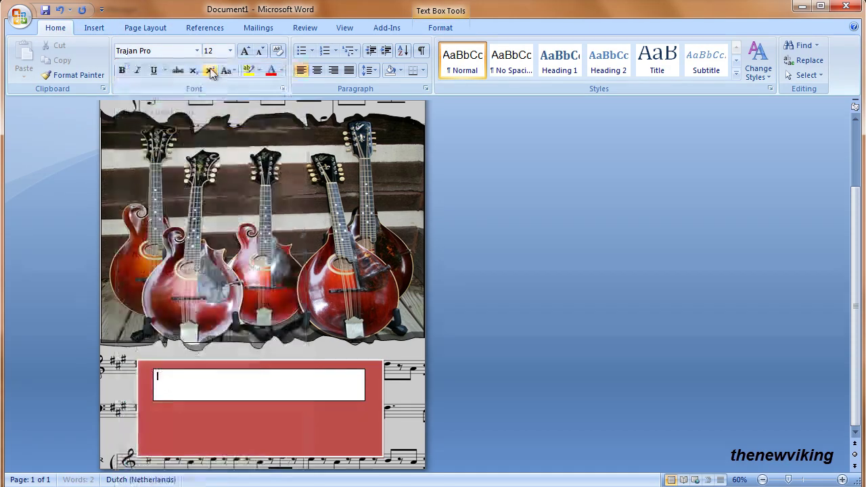
pyautogui.click(218, 52)
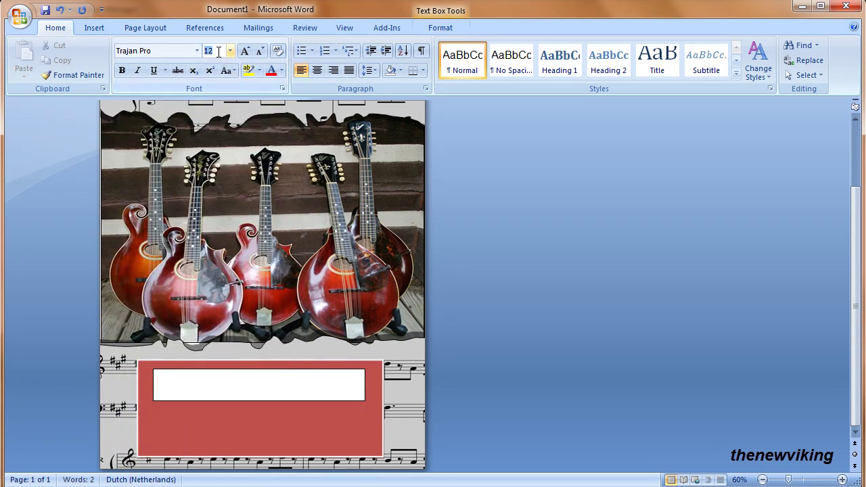
pyautogui.write('38')
pyautogui.press('Return')
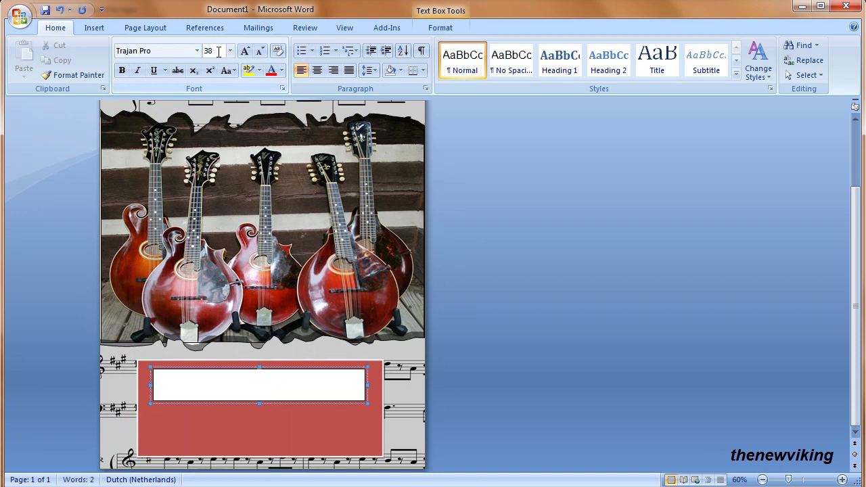
pyautogui.write('The')
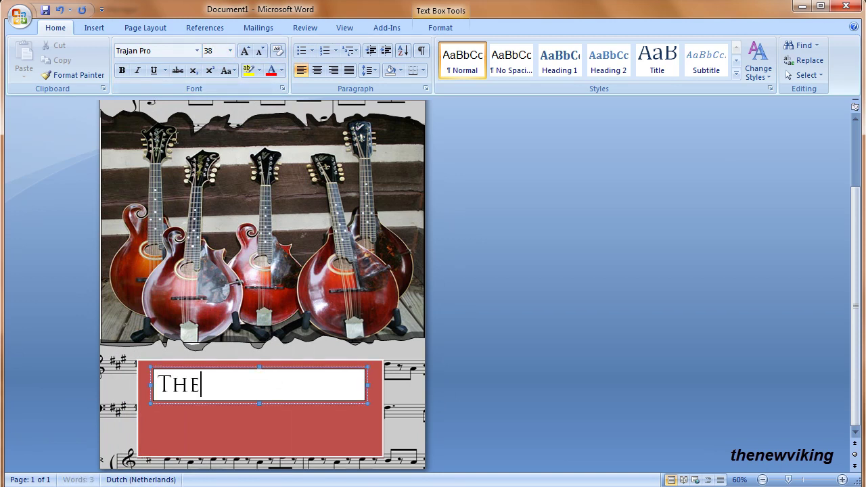
pyautogui.write(' Best')
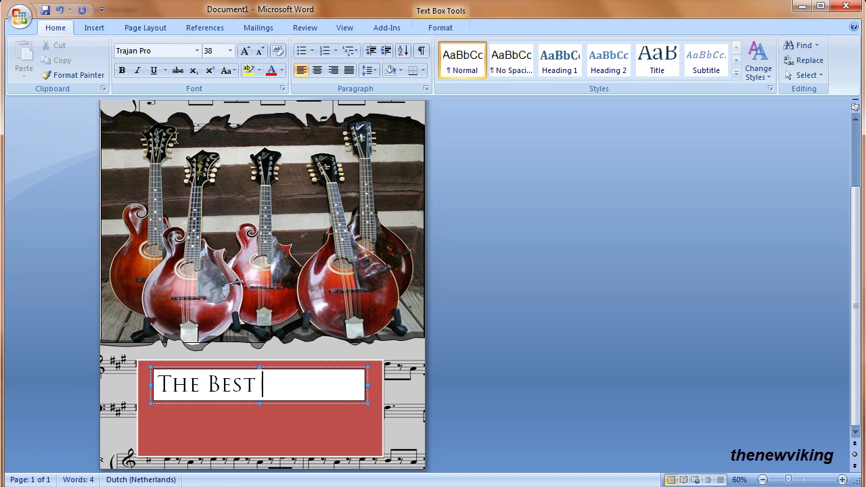
pyautogui.write(' In Town')
# Set the words The Best In to size 36 and make the whole line The Best In Town bold
pyautogui.moveTo(162, 384); pyautogui.dragTo(344, 385)
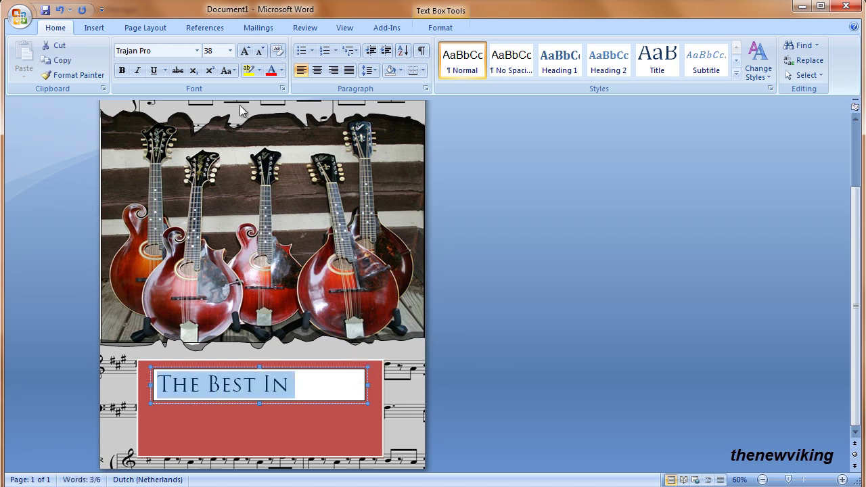
pyautogui.click(221, 52)
pyautogui.write('36')
pyautogui.press('Return')
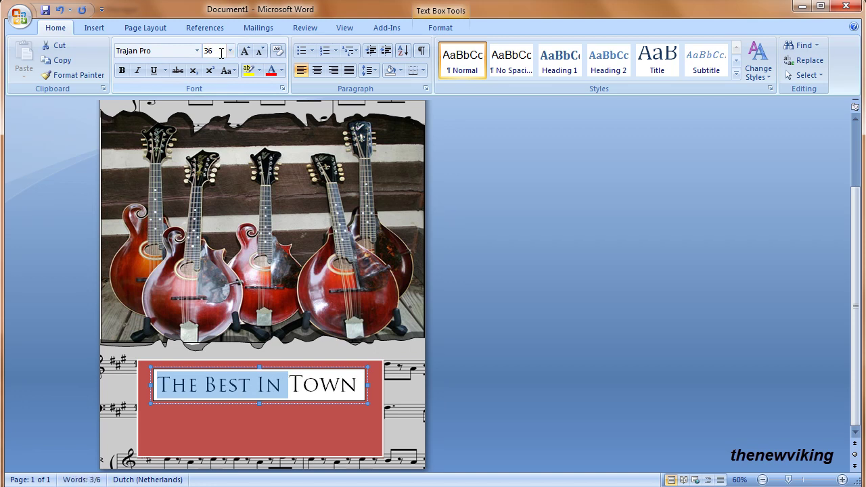
pyautogui.click(168, 416)
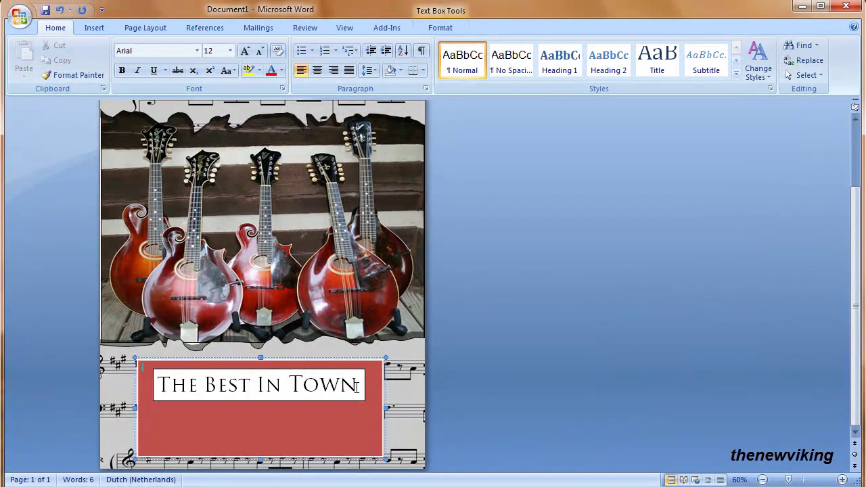
pyautogui.moveTo(357, 387); pyautogui.dragTo(156, 386)
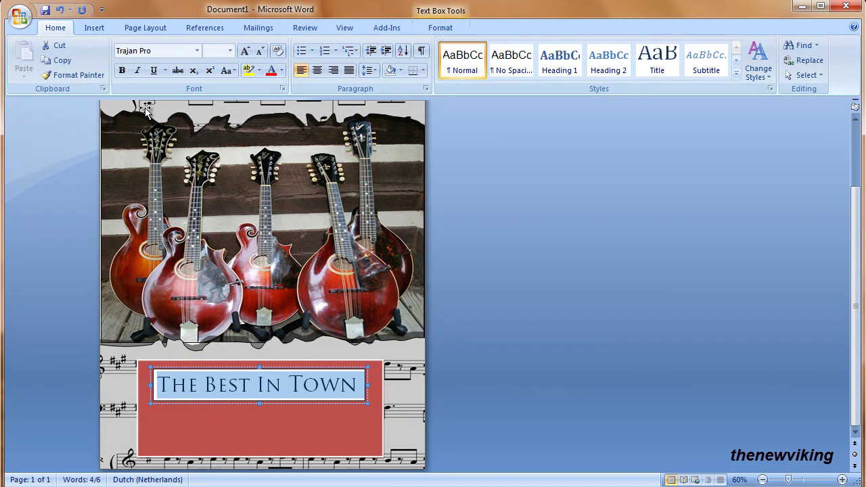
pyautogui.click(122, 70)
pyautogui.click(248, 422)
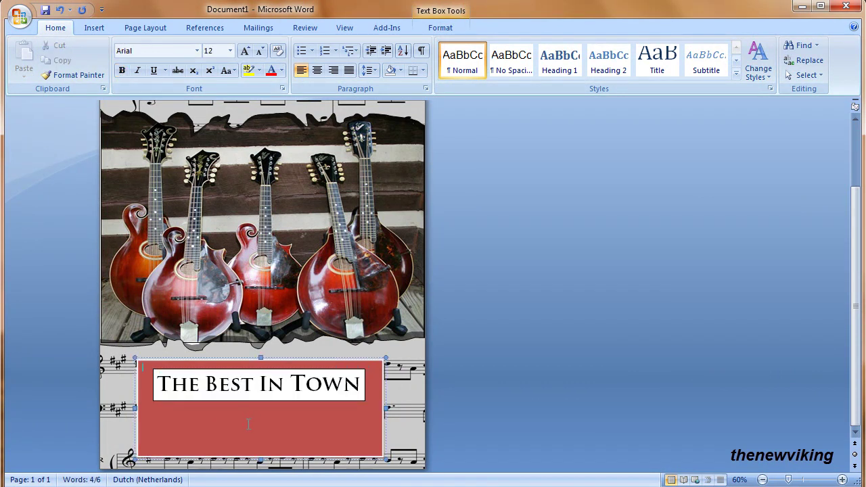
# Draw a text box about 2.1 cm high and 11.7 cm wide below The Best In Town, with no fill and no outline
pyautogui.click(94, 27)
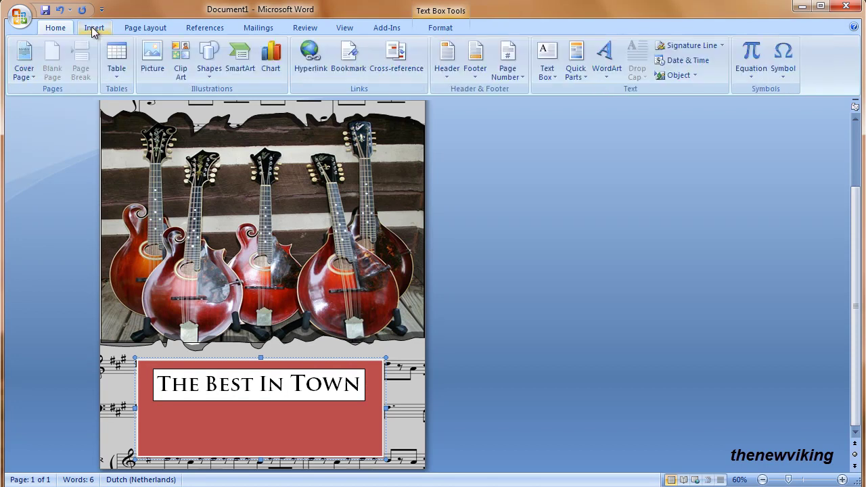
pyautogui.click(546, 71)
pyautogui.click(571, 92)
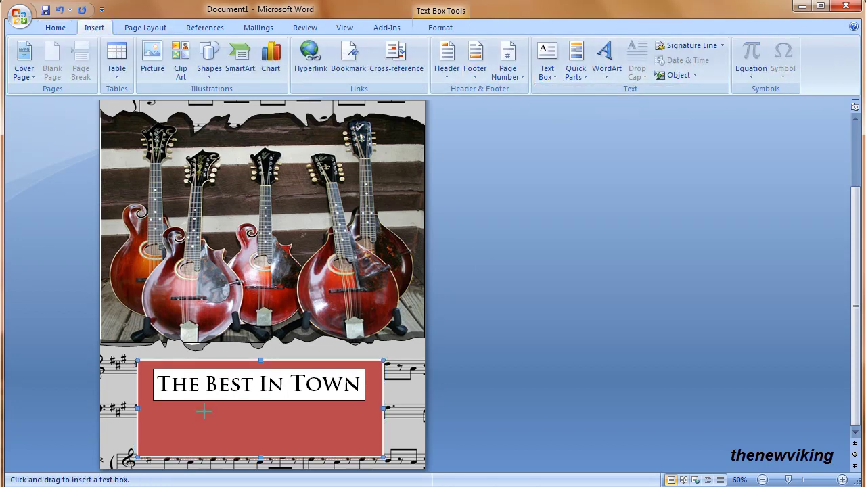
pyautogui.moveTo(168, 408)
pyautogui.mouseDown()
pyautogui.moveTo(194, 428)
pyautogui.moveTo(348, 441)
pyautogui.mouseUp()
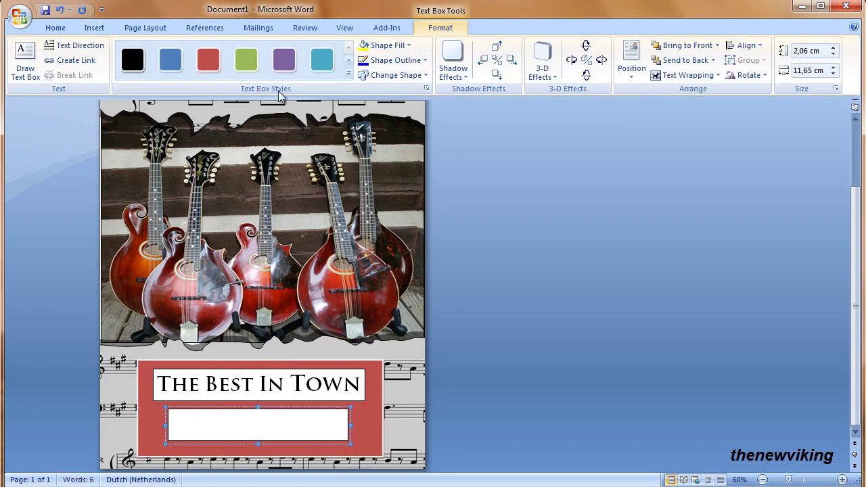
pyautogui.click(394, 47)
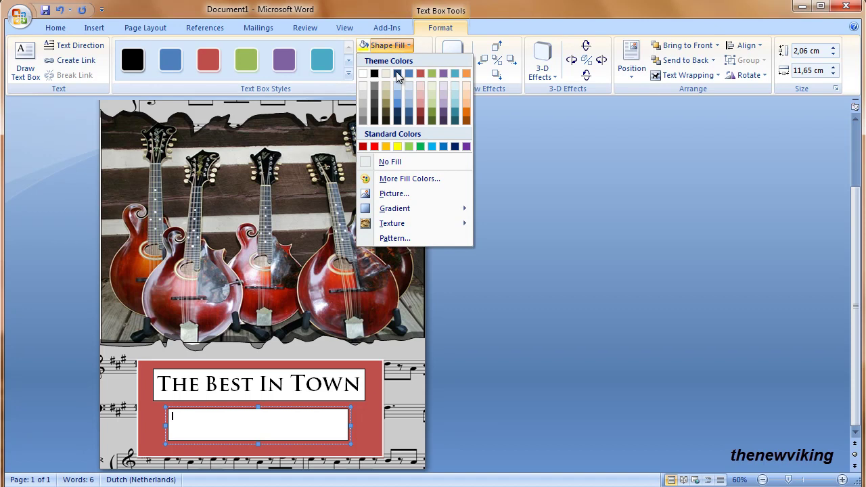
pyautogui.click(393, 164)
pyautogui.click(397, 61)
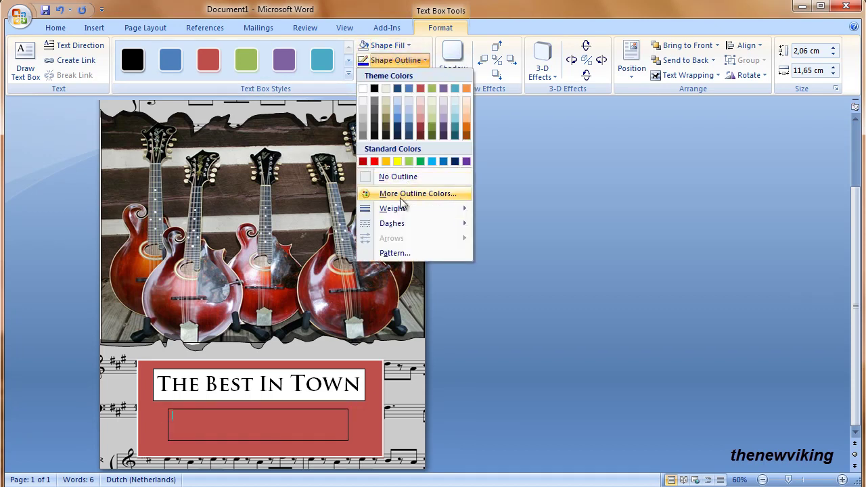
pyautogui.click(398, 177)
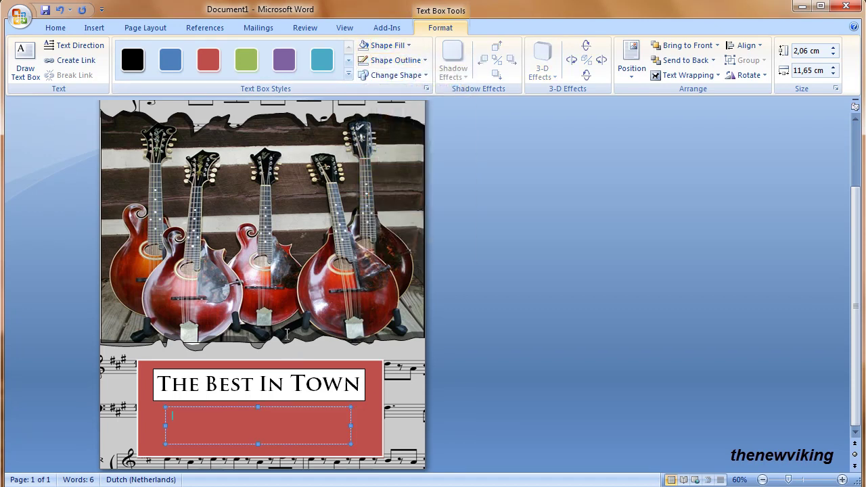
# Enter Be There! in the transparent text box, in Trajan Pro at size 36
pyautogui.click(51, 28)
pyautogui.click(143, 53)
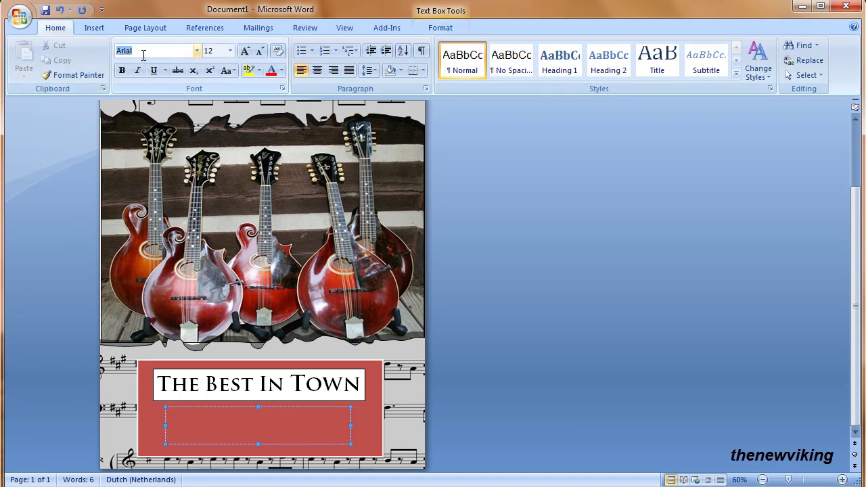
pyautogui.click(197, 52)
pyautogui.click(174, 127)
pyautogui.click(220, 51)
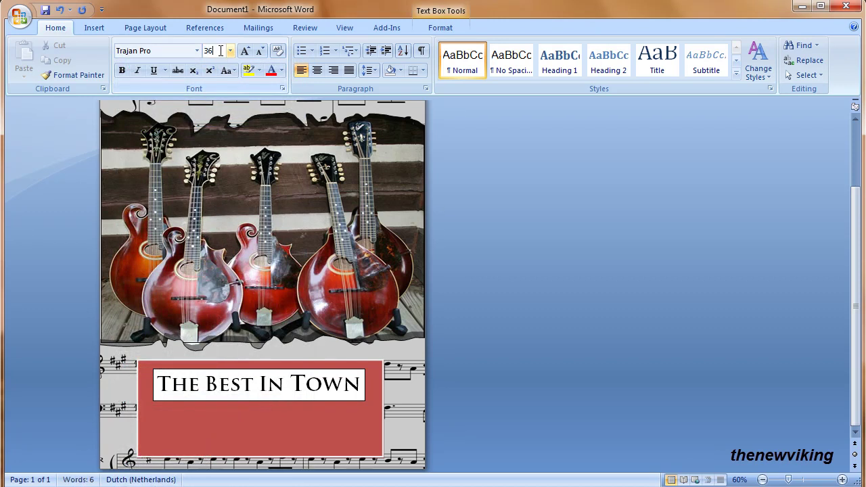
pyautogui.press('Return')
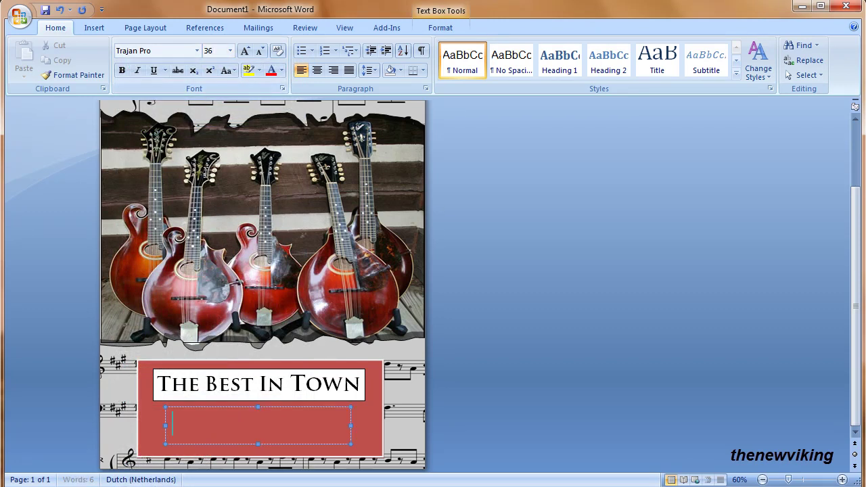
pyautogui.write('Be T')
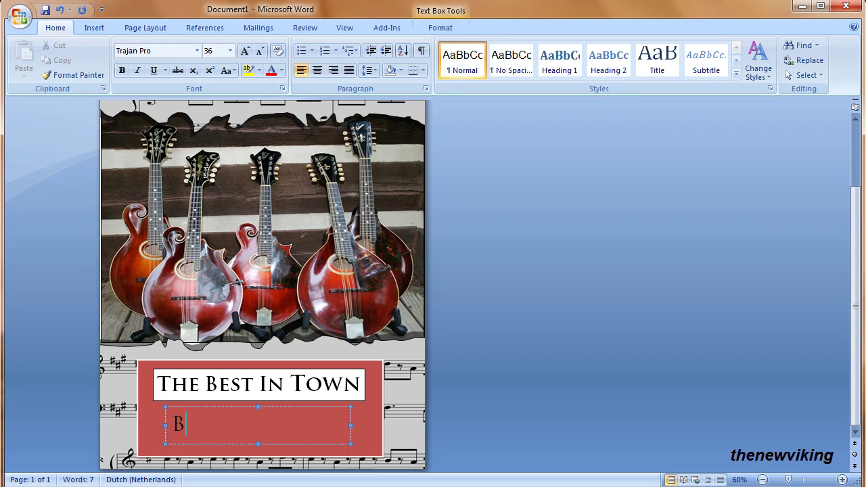
pyautogui.write('here!')
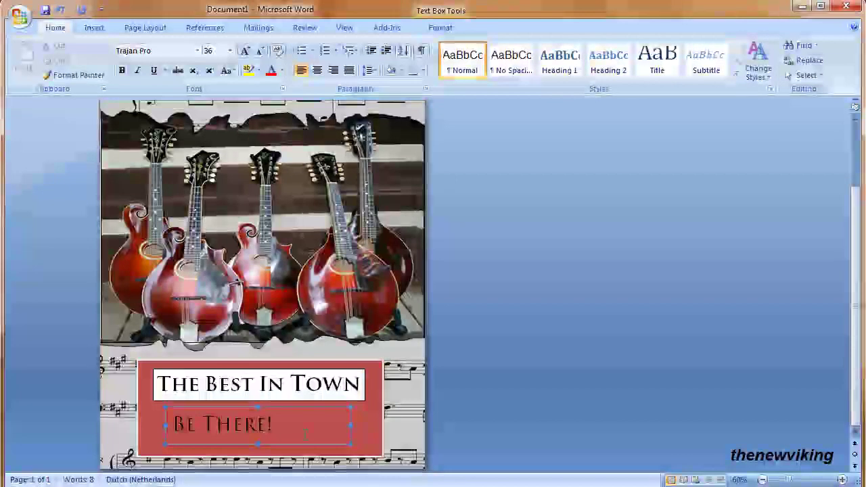
# Centre the words Be There! within their transparent text box and deselect it
pyautogui.click(272, 424)
pyautogui.moveTo(273, 424); pyautogui.dragTo(212, 425)
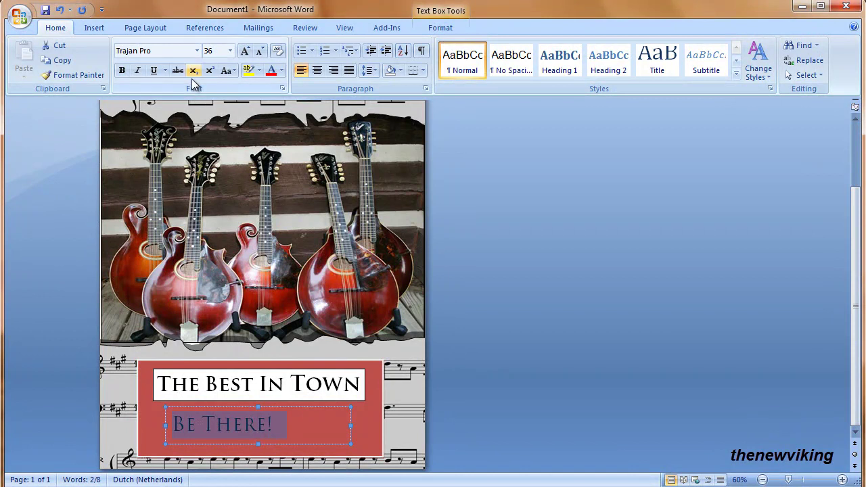
pyautogui.click(317, 69)
pyautogui.click(39, 405)
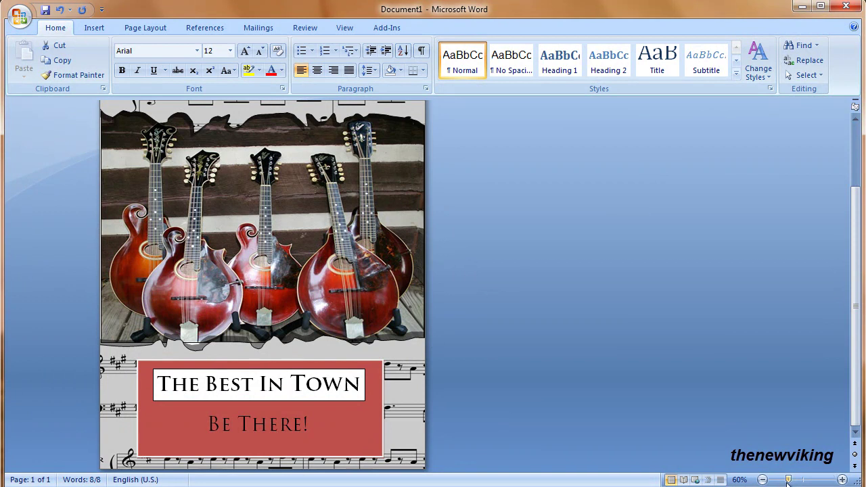
pyautogui.click(762, 479)
pyautogui.click(762, 479)
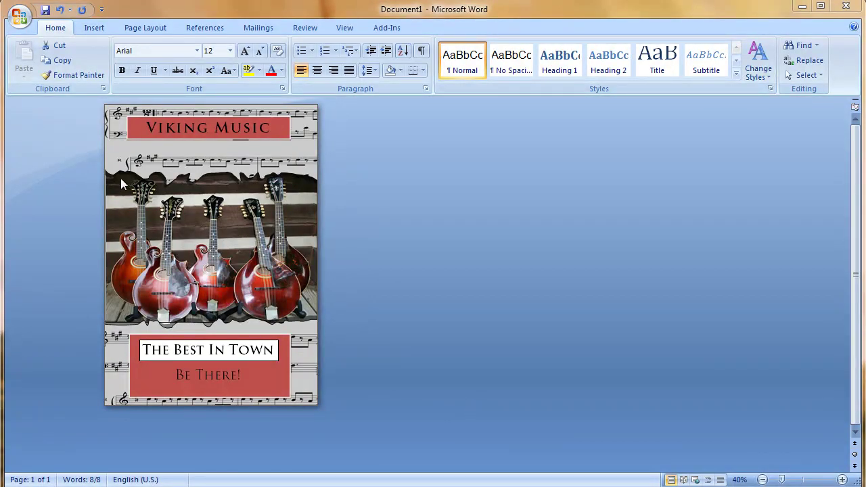
pyautogui.click(19, 22)
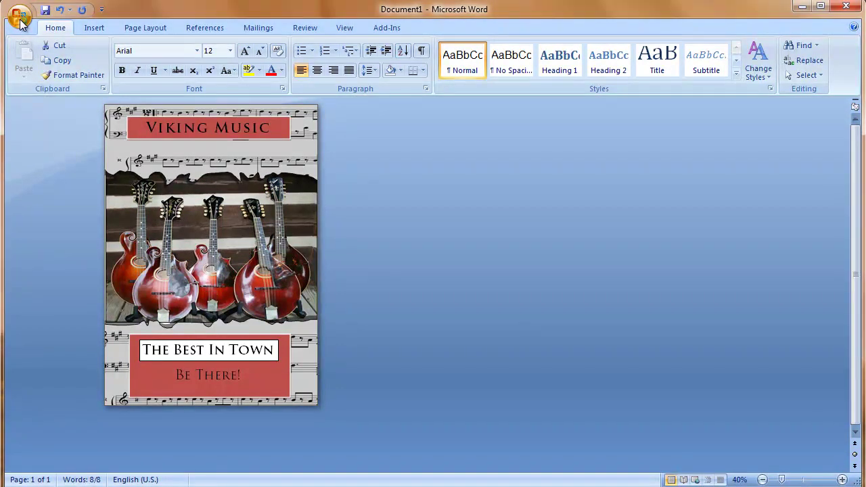
pyautogui.moveTo(38, 133)
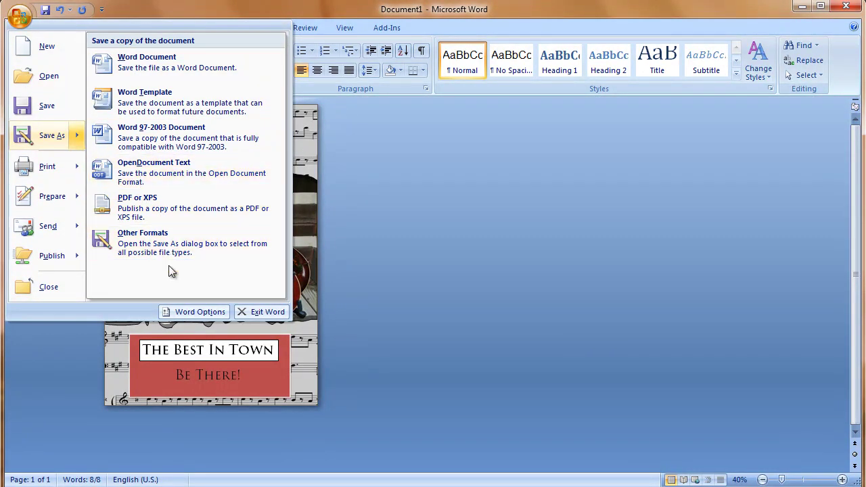
pyautogui.click(144, 242)
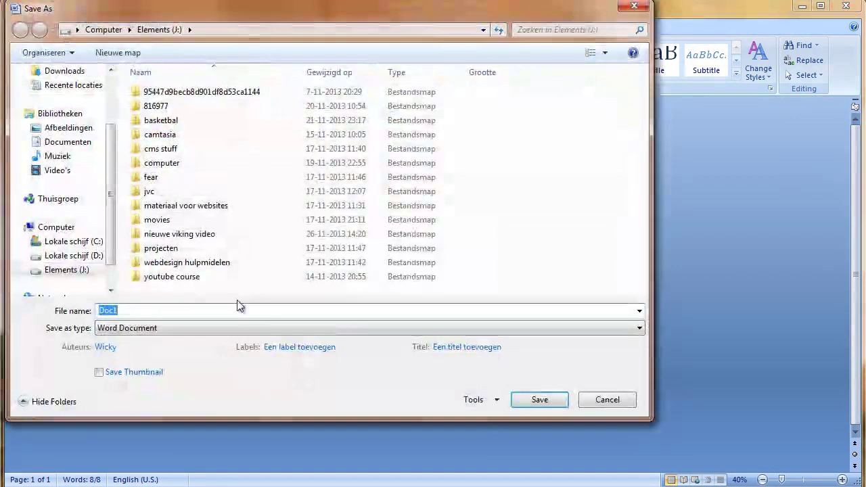
pyautogui.click(638, 328)
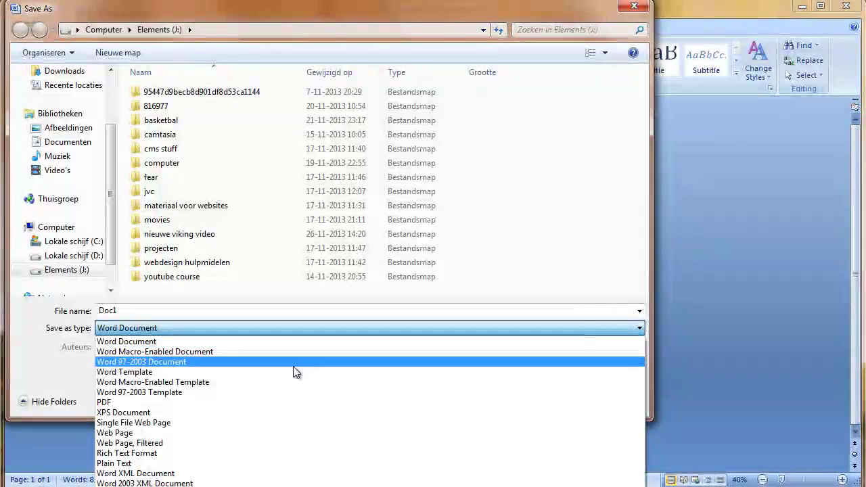
pyautogui.click(706, 339)
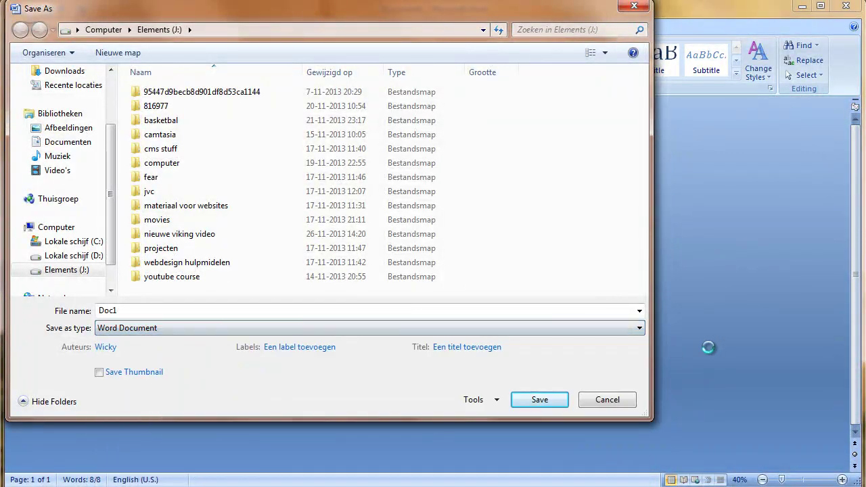
pyautogui.click(607, 400)
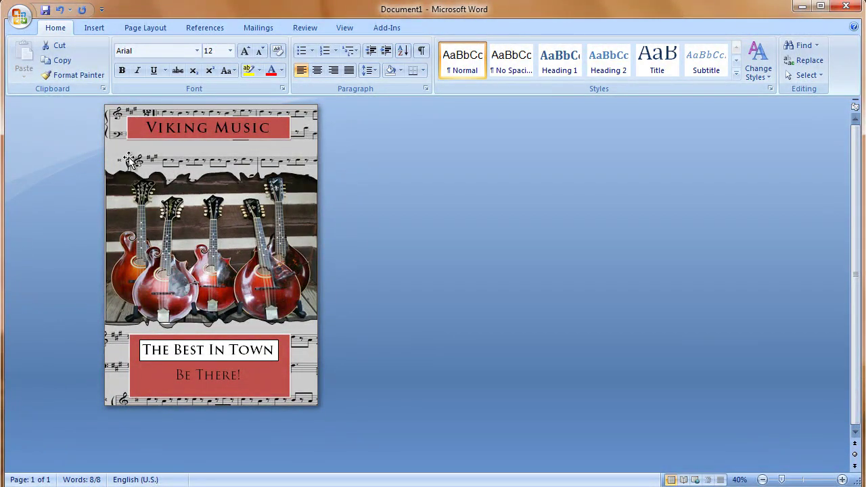
# Publish the poster as a PDF named theviking on the Elements (J:) drive
pyautogui.click(19, 23)
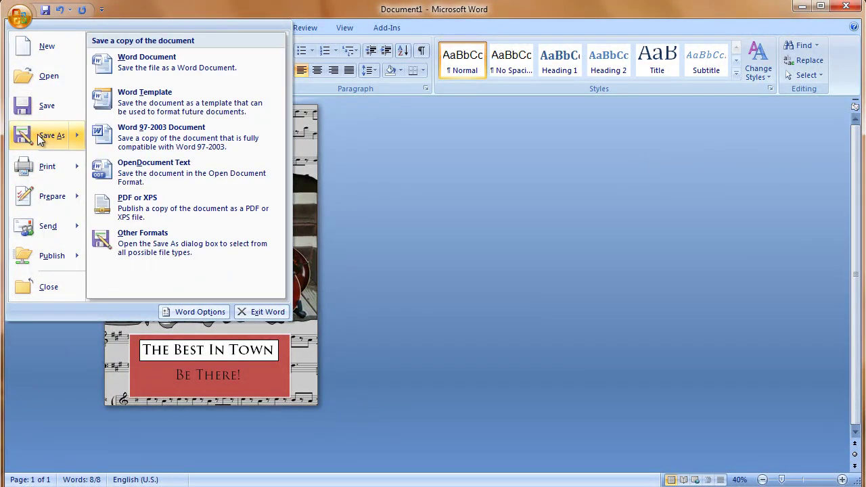
pyautogui.click(129, 209)
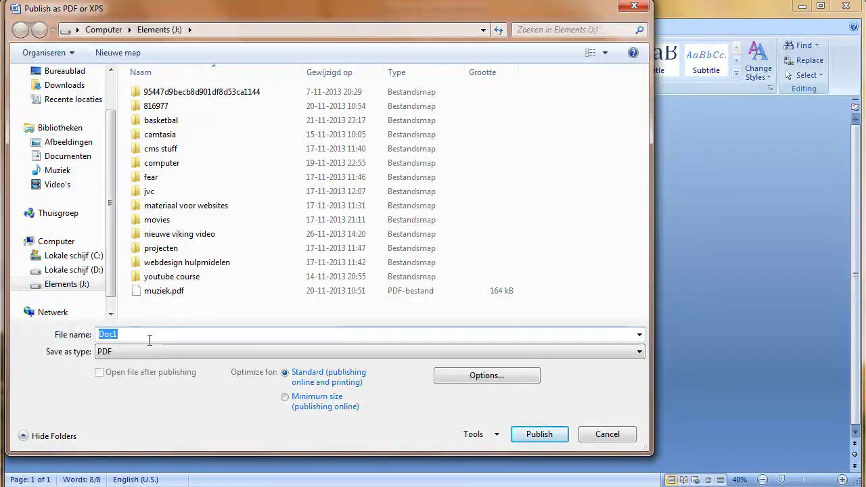
pyautogui.write('th')
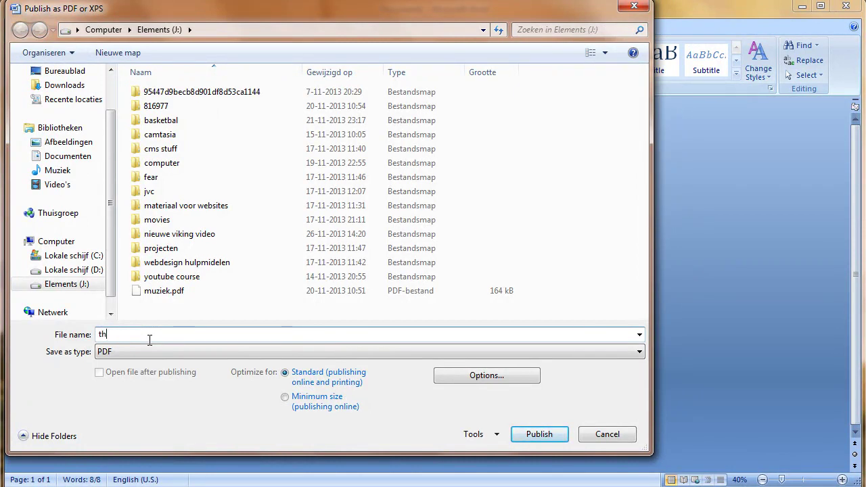
pyautogui.write('eviking')
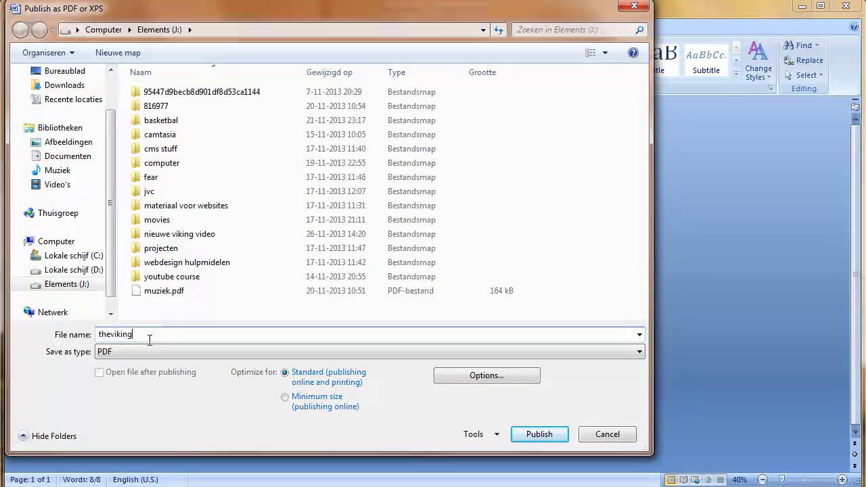
pyautogui.click(539, 437)
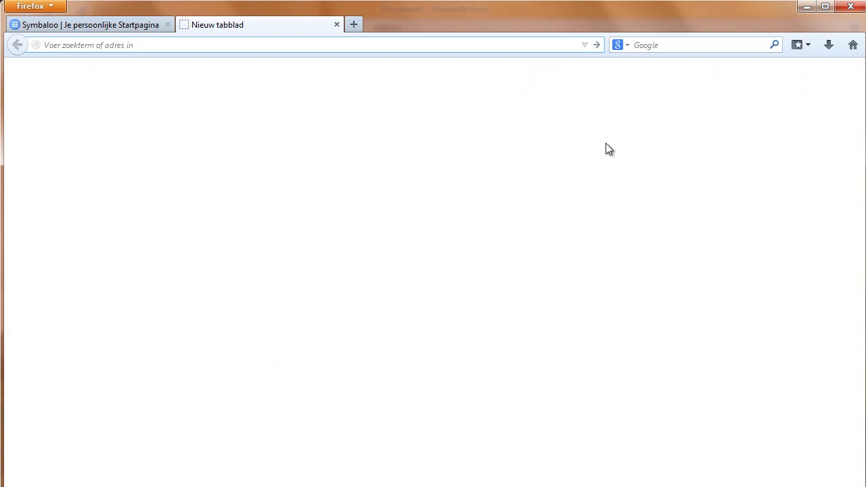
# In Firefox, search Google for pdf to jpg converter and open the pdf2jpg.net site
pyautogui.click(648, 46)
pyautogui.write('p')
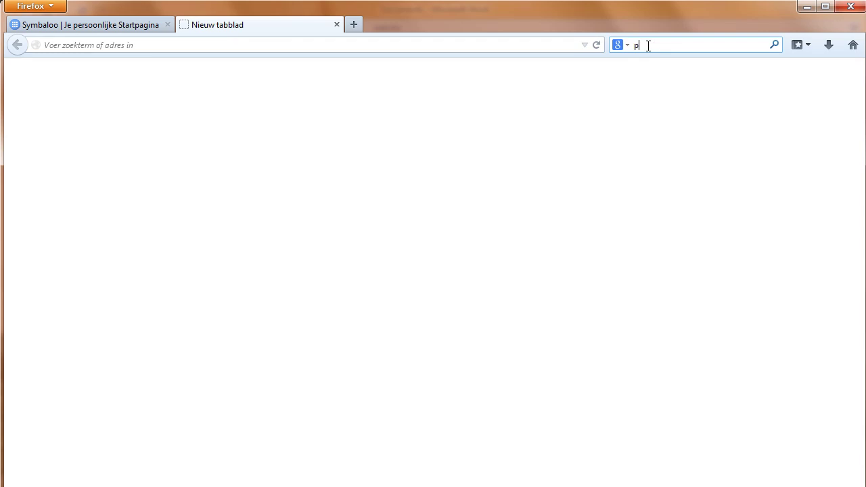
pyautogui.write('df to jp')
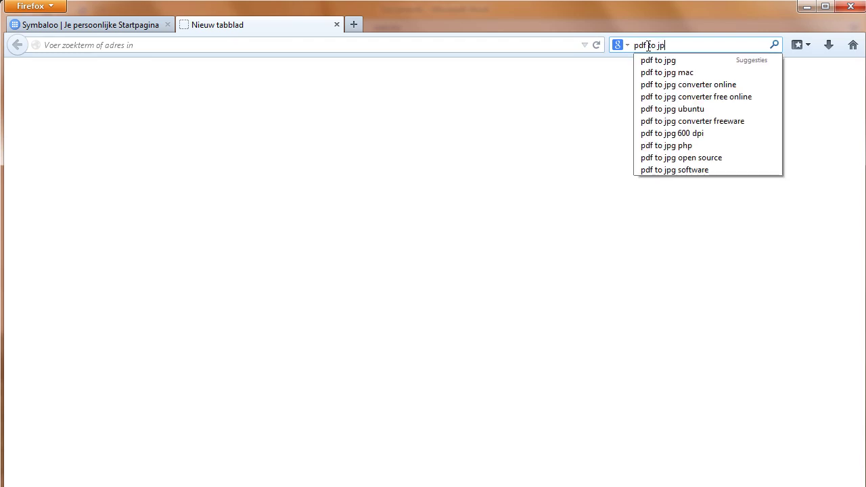
pyautogui.write('g converter')
pyautogui.press('Return')
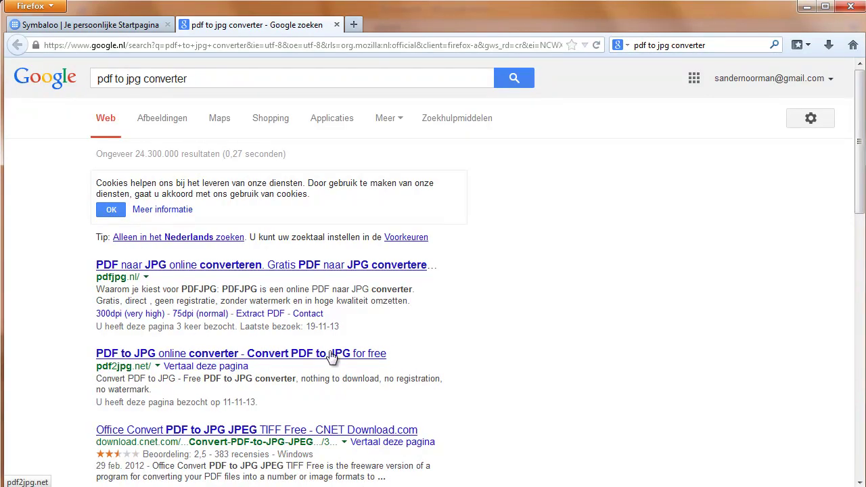
pyautogui.click(208, 358)
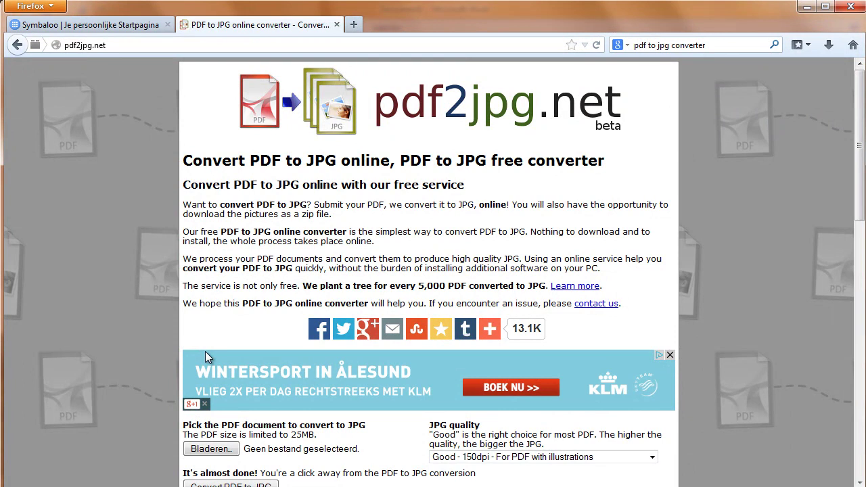
# Choose Good - 150dpi - For PDF with illustrations as the JPG quality
pyautogui.scroll(-2, 205, 351)
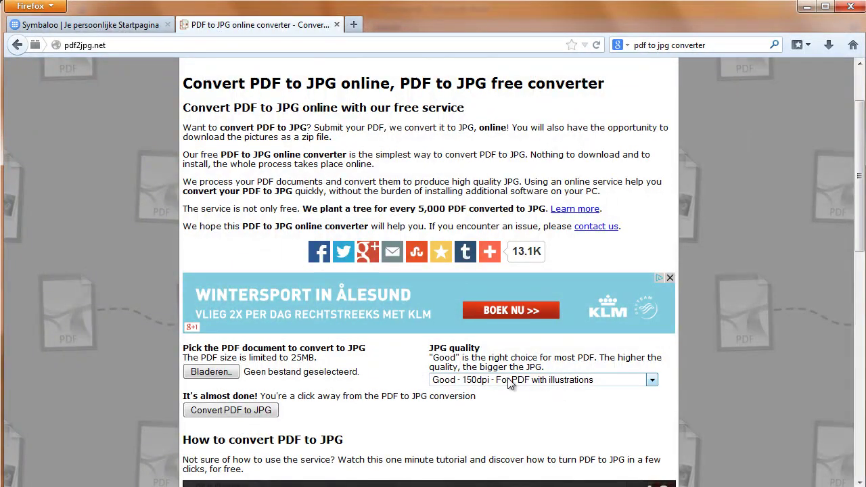
pyautogui.click(653, 379)
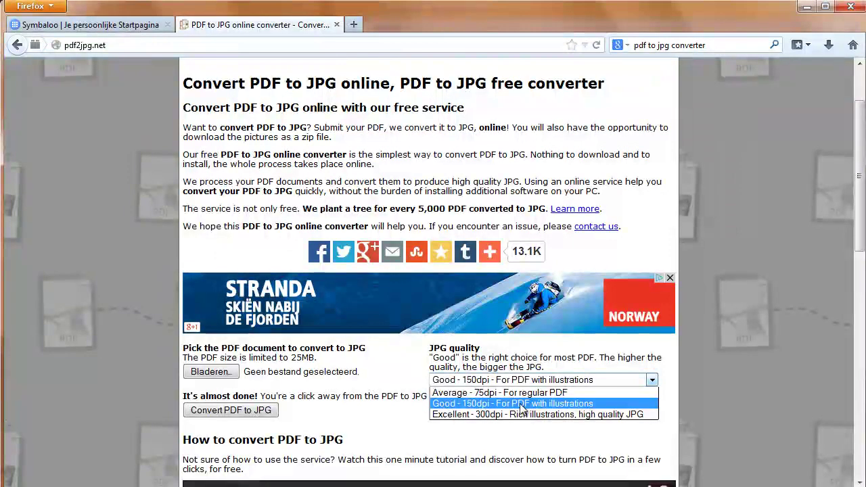
pyautogui.click(448, 405)
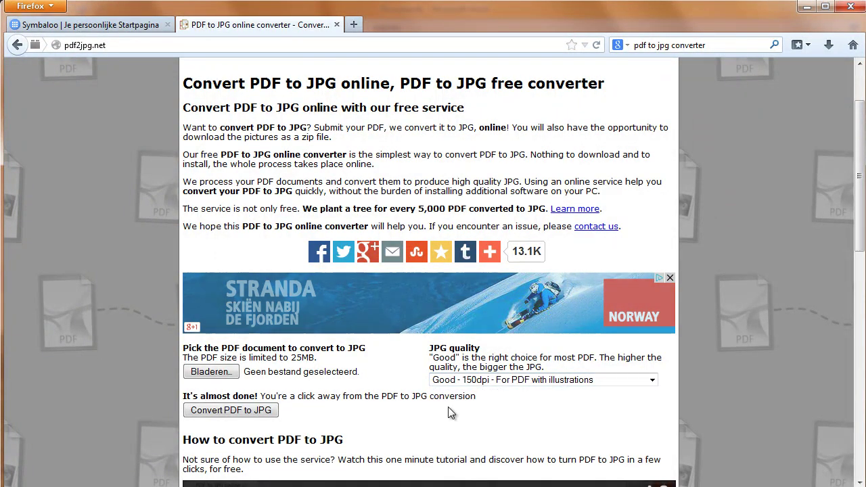
# Pick theviking.pdf from the Elements (J:) drive as the document and convert it to JPG
pyautogui.click(211, 372)
pyautogui.click(67, 305)
pyautogui.moveTo(641, 248); pyautogui.dragTo(645, 296)
pyautogui.click(166, 341)
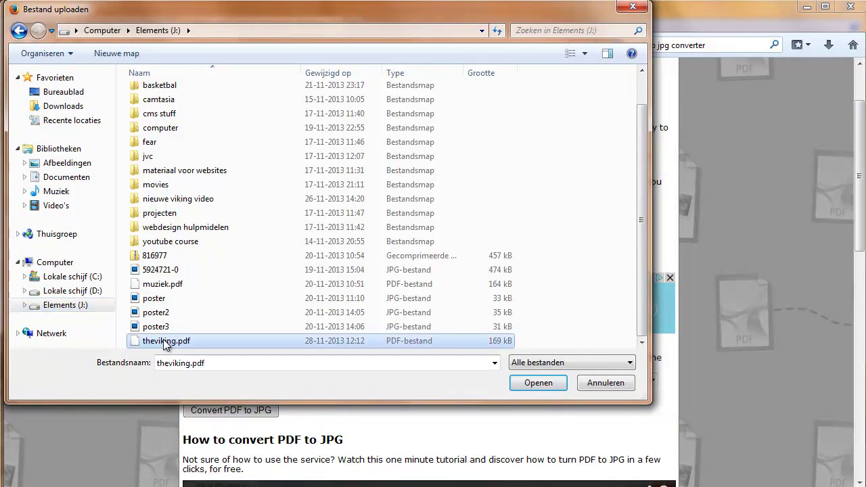
pyautogui.click(544, 386)
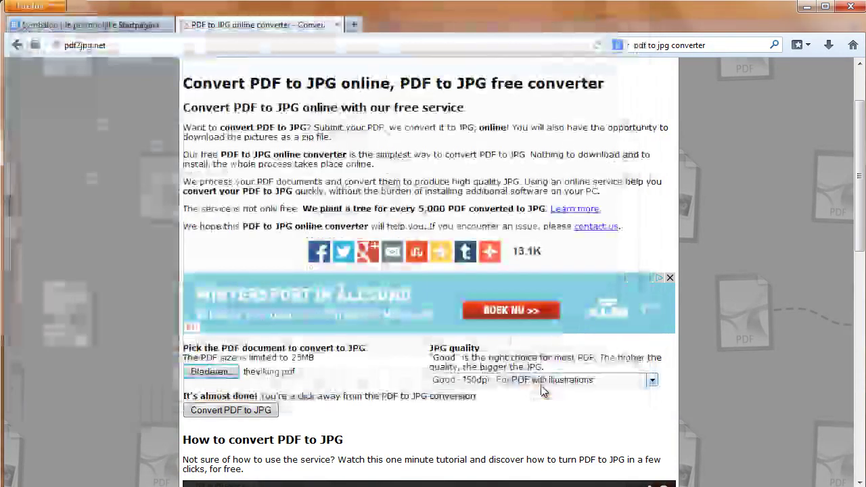
pyautogui.click(231, 411)
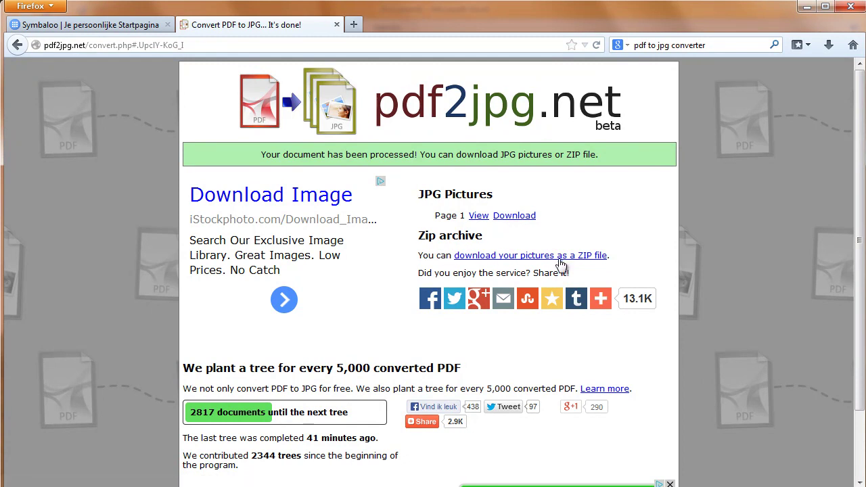
# Download the converted page 1 picture and save it as theviking-page-001 on the Elements (J:) drive
pyautogui.click(521, 223)
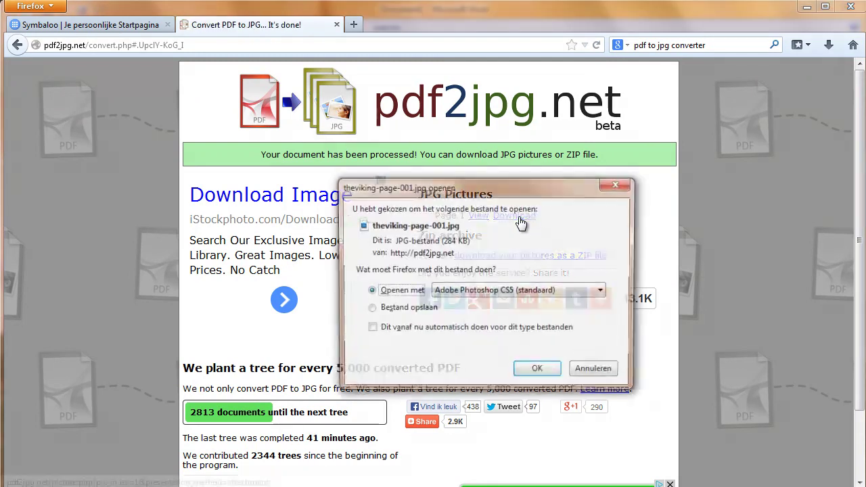
pyautogui.click(397, 309)
pyautogui.click(522, 369)
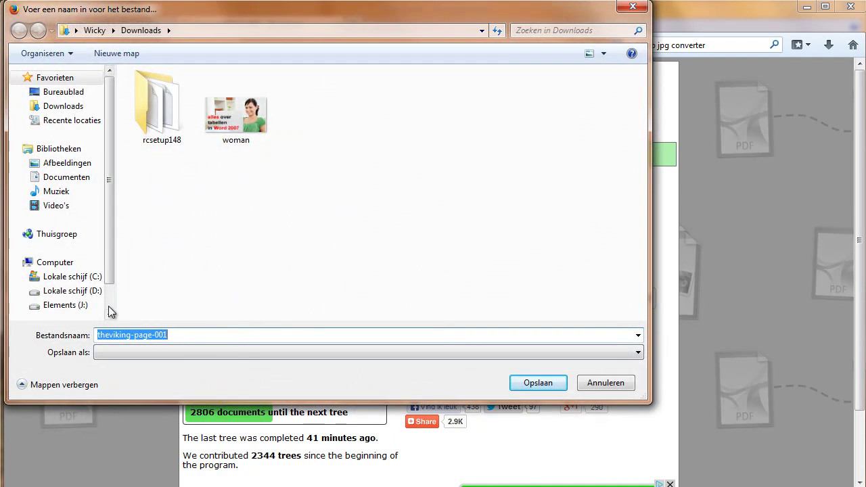
pyautogui.scroll(-2, 109, 288)
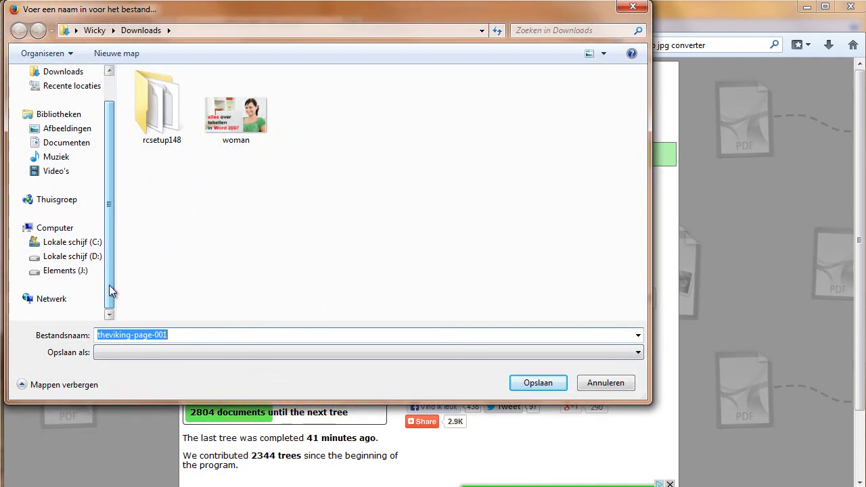
pyautogui.click(68, 278)
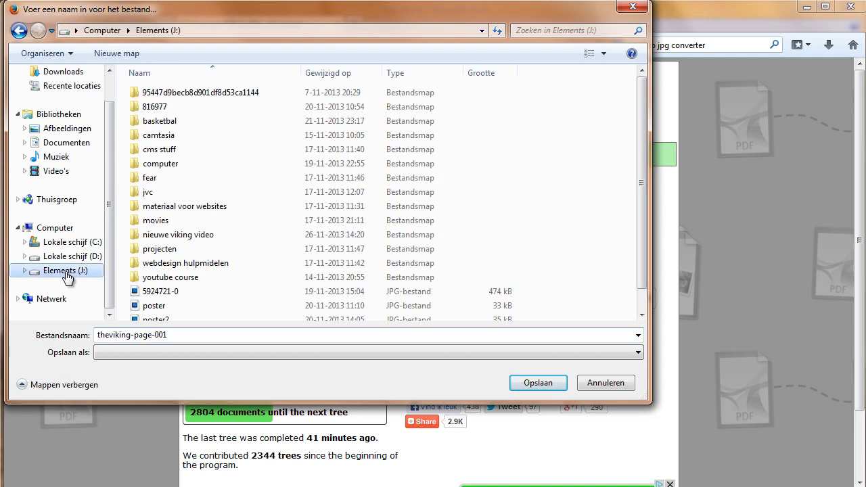
pyautogui.click(528, 386)
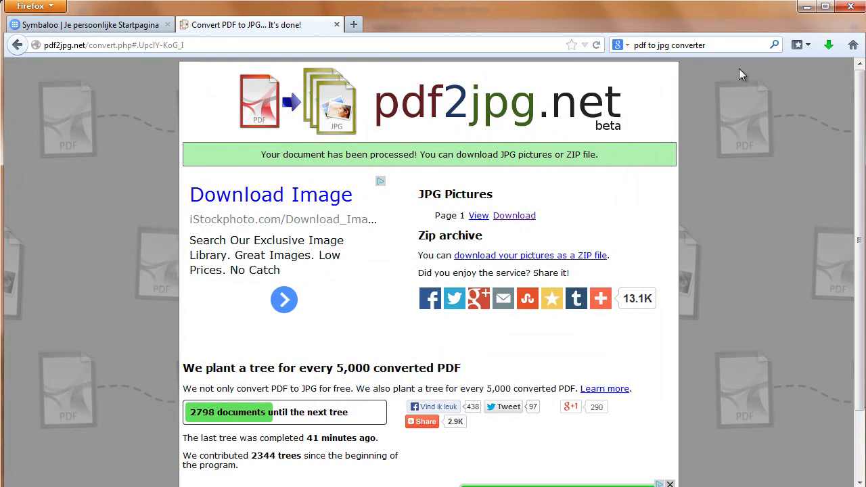
# Switch to xplorer² and open theviking-page-001.jpg from the J: drive with Microsoft Office Picture Manager
pyautogui.moveTo(600, 298)
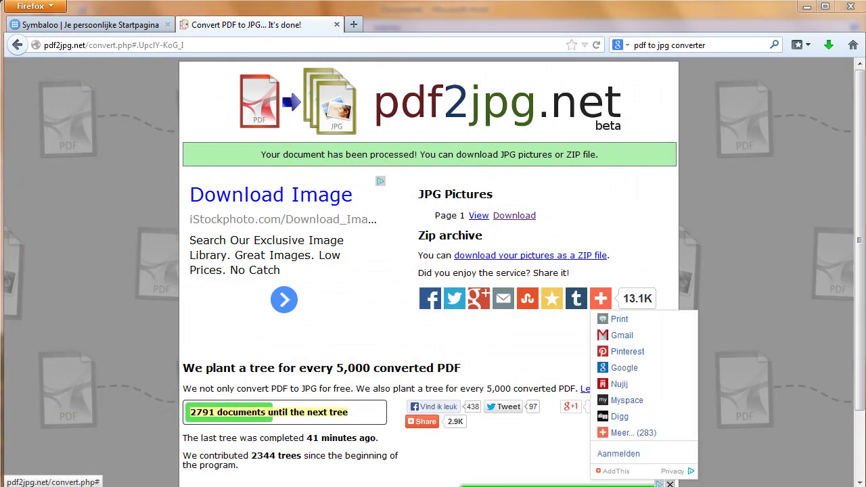
pyautogui.hotkey('alt', 'Tab')
pyautogui.click(595, 277)
pyautogui.click(479, 91)
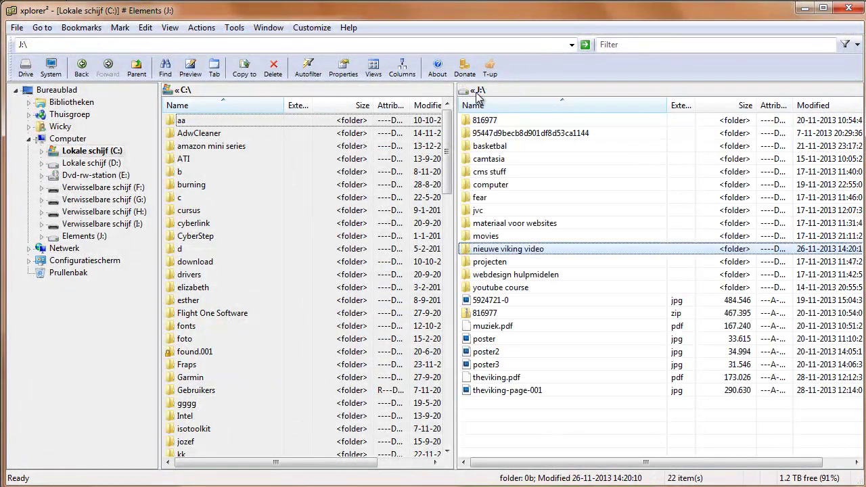
pyautogui.click(508, 392)
pyautogui.rightClick(508, 392)
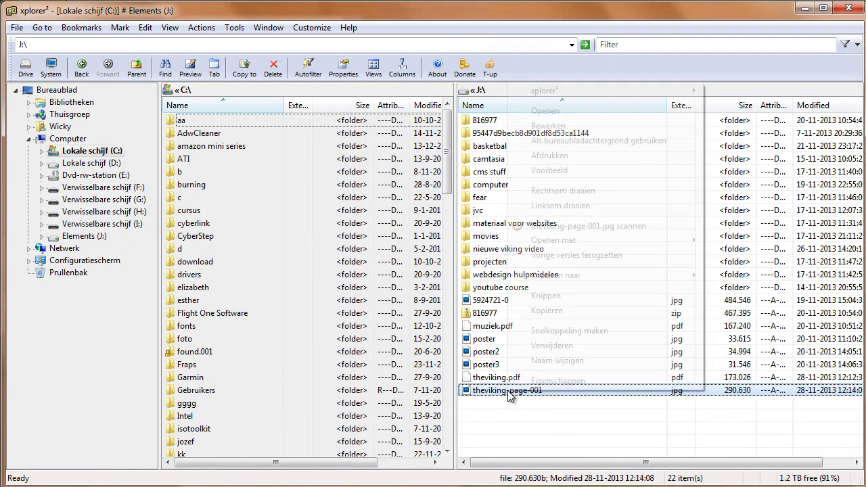
pyautogui.moveTo(560, 245)
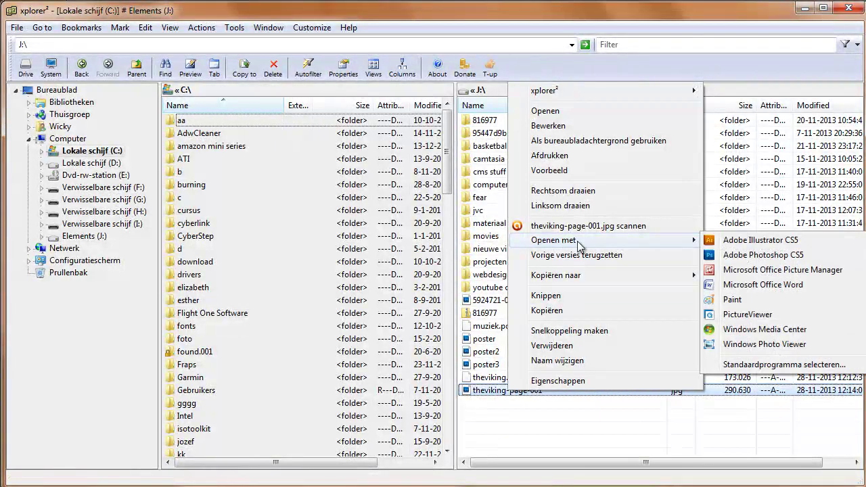
pyautogui.click(751, 270)
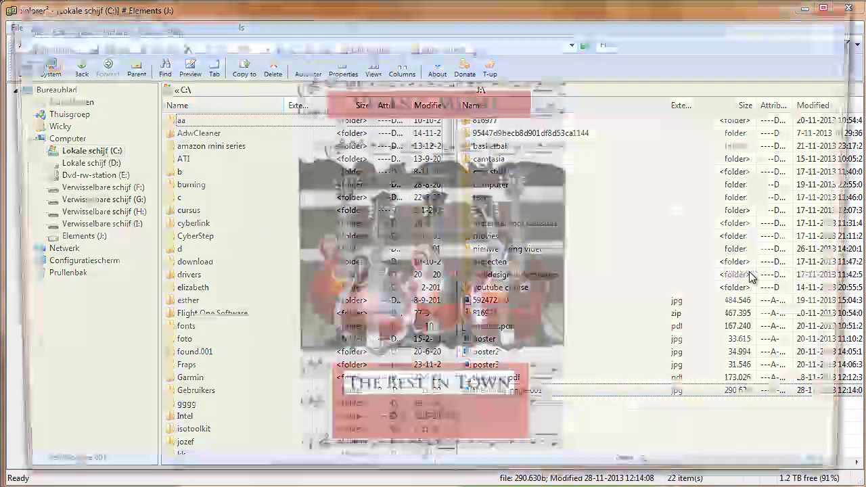